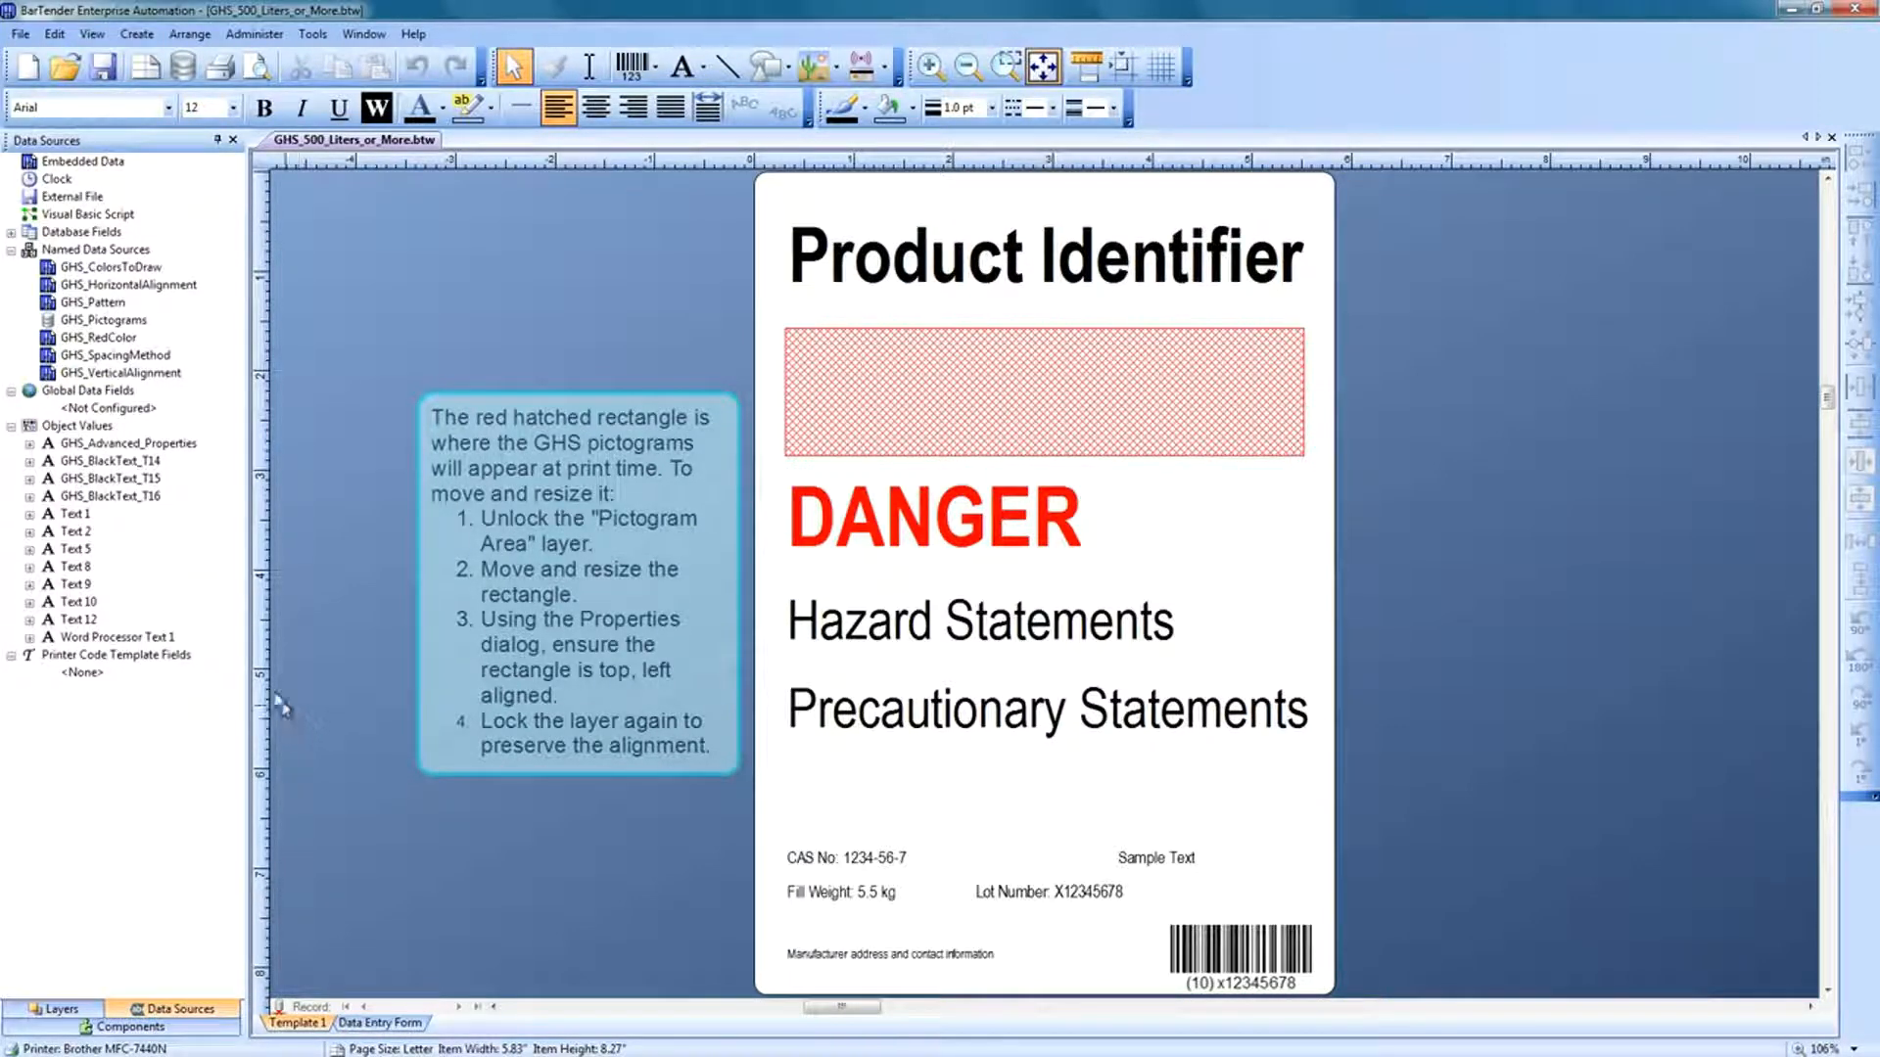
Expand the label's database fields and remove the Text File 1 connection from the database setup.
left_click(11, 232)
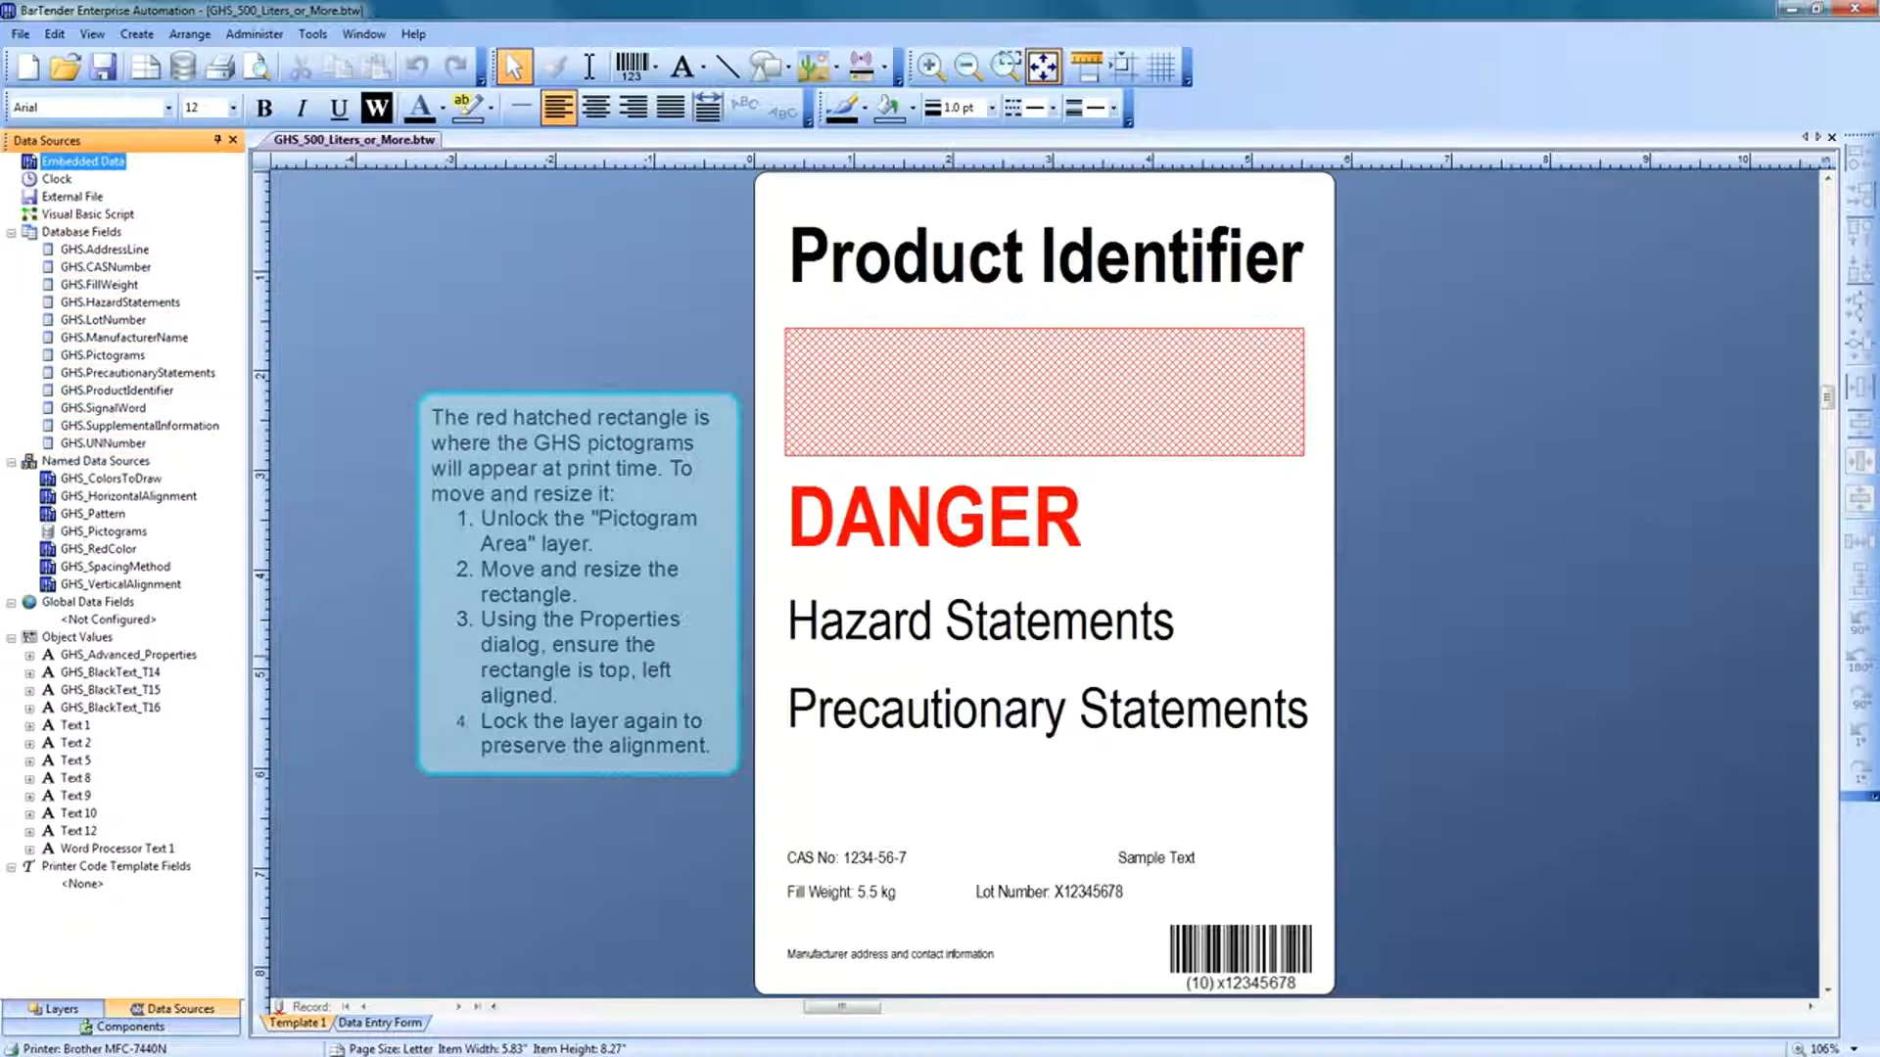
left_click(183, 67)
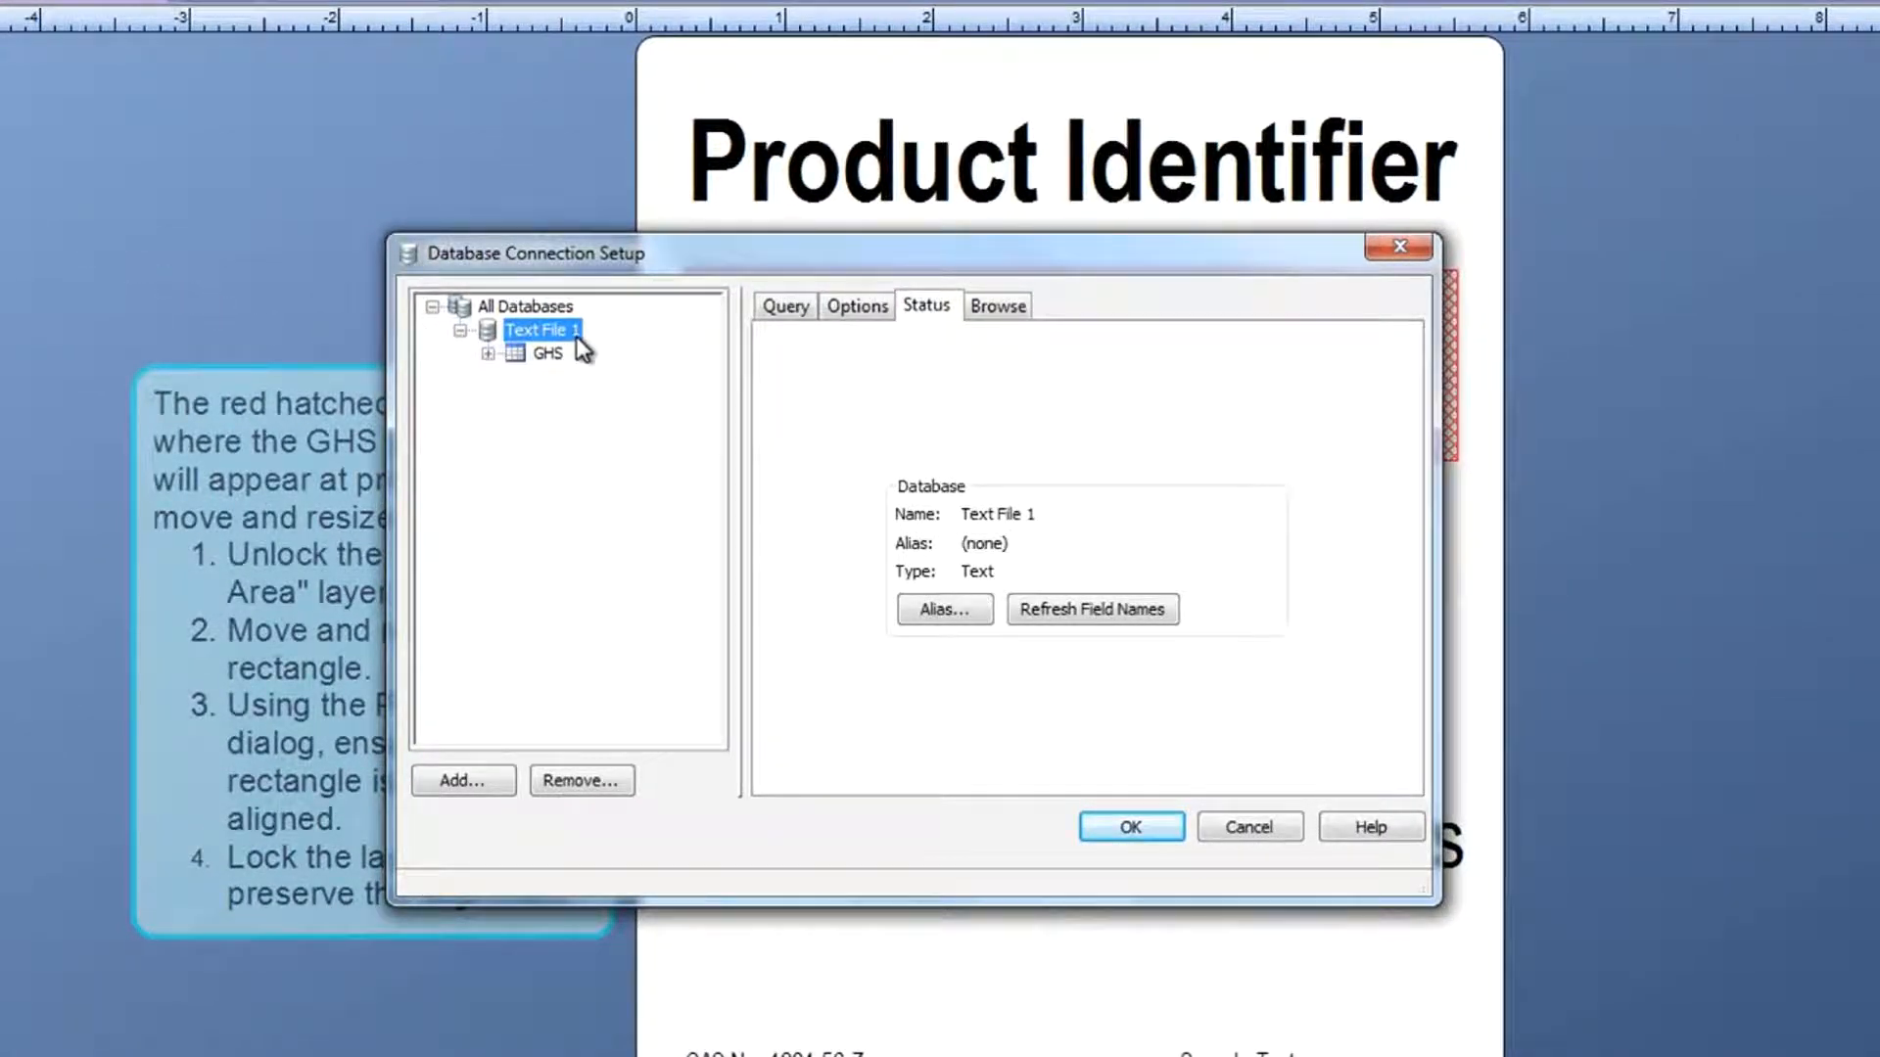
left_click(614, 785)
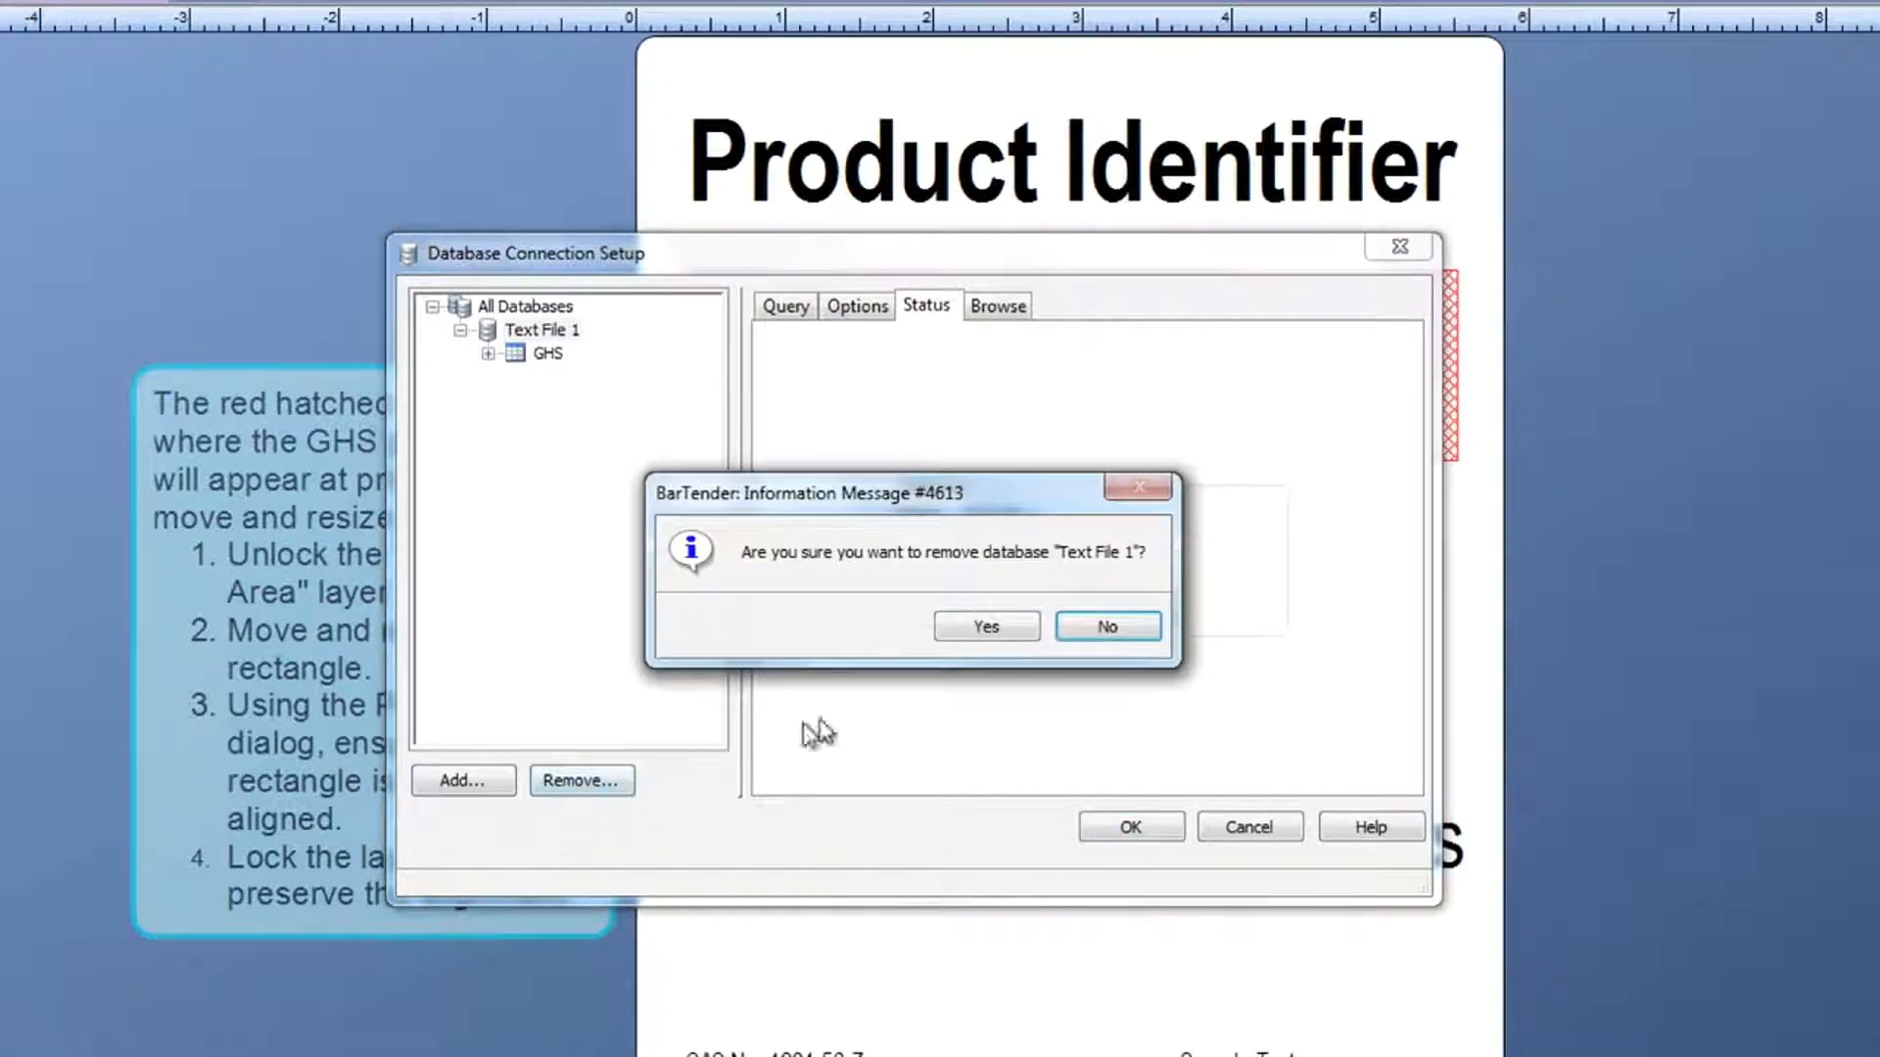
left_click(979, 629)
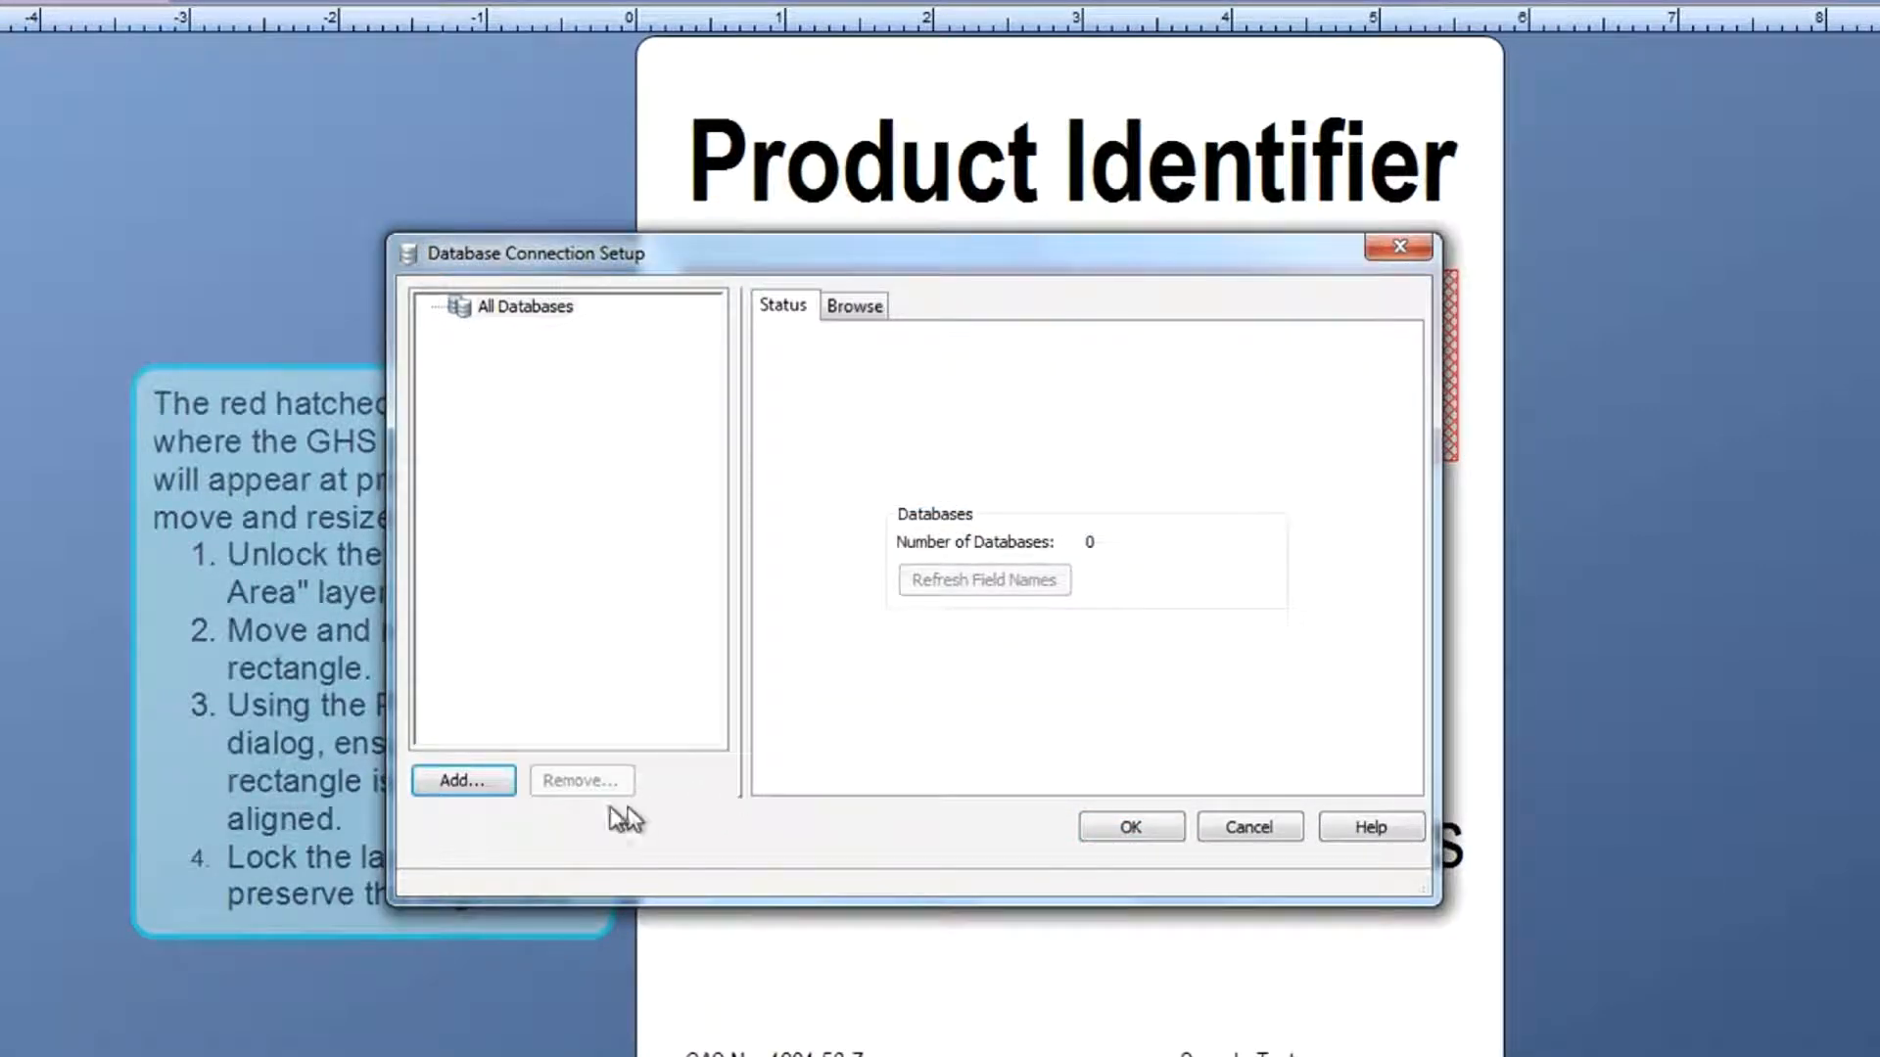
Start adding a Microsoft Excel database connection that uses GHS_1.xlsx from the Demo Items folder.
left_click(465, 782)
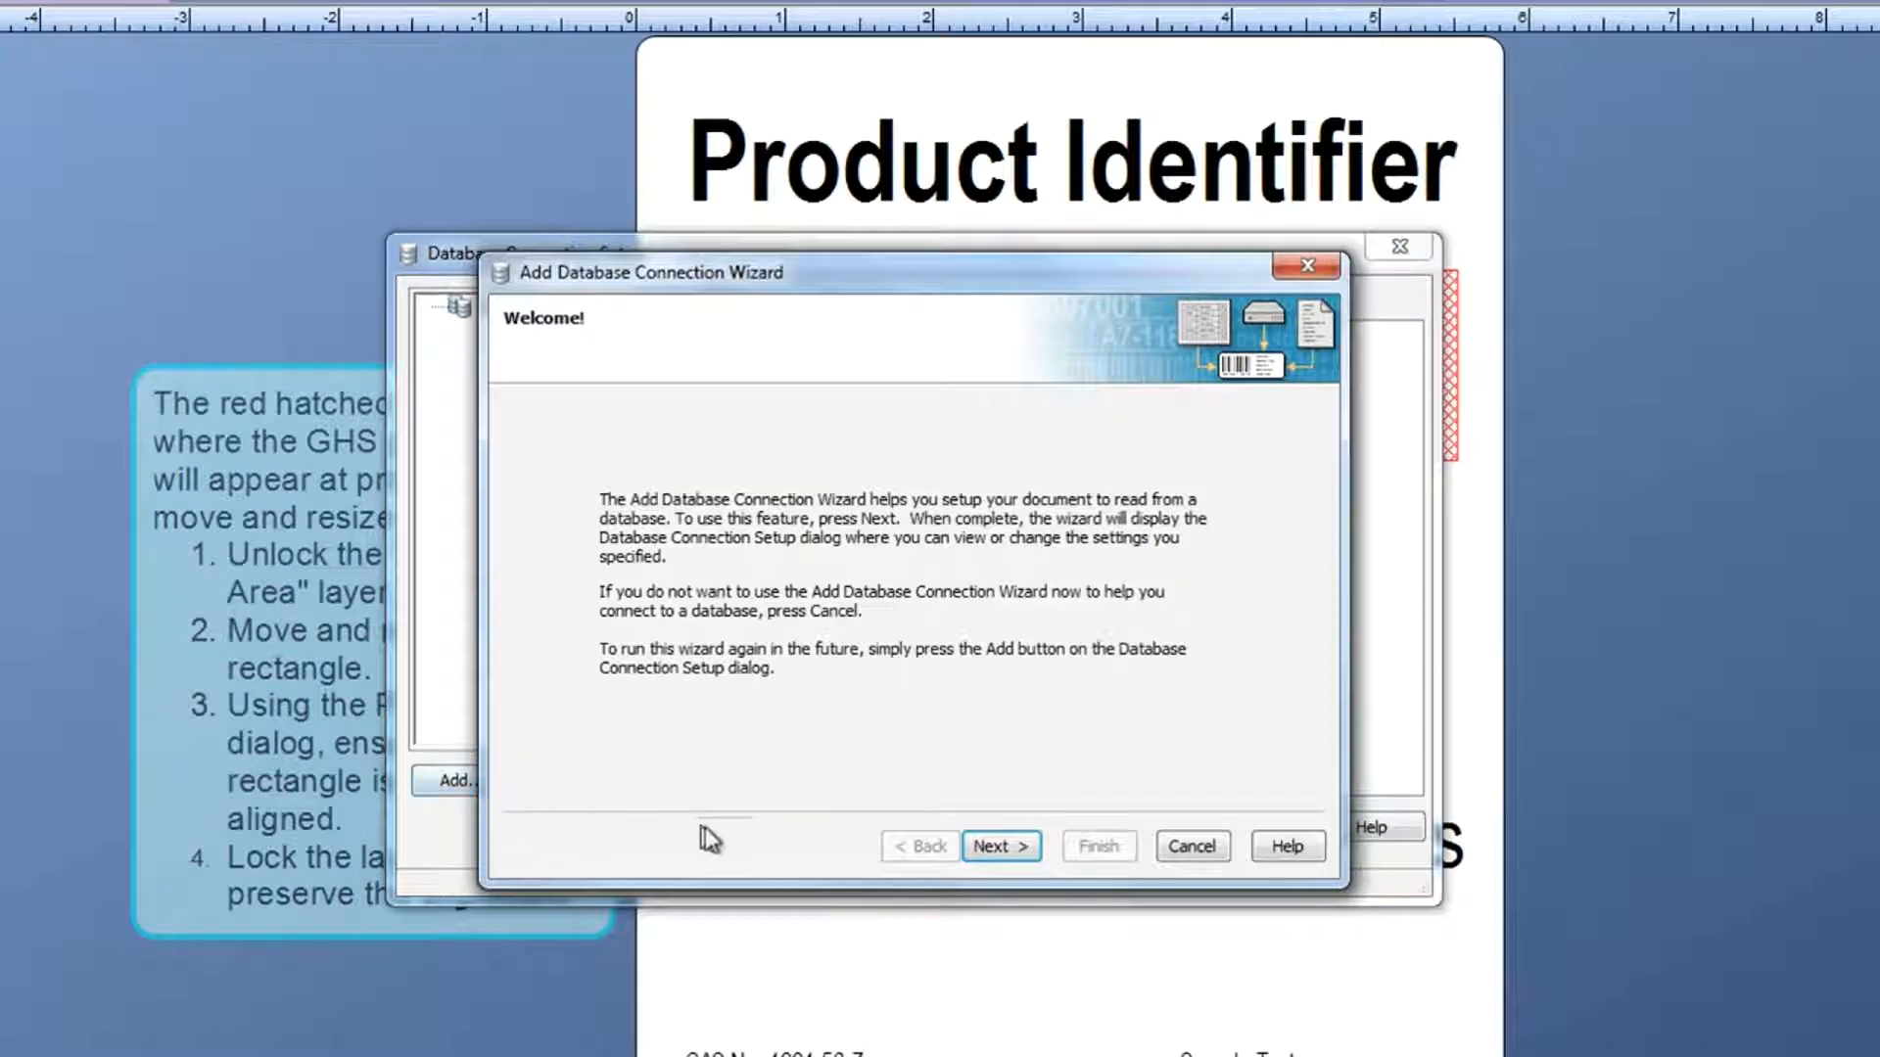
left_click(1020, 848)
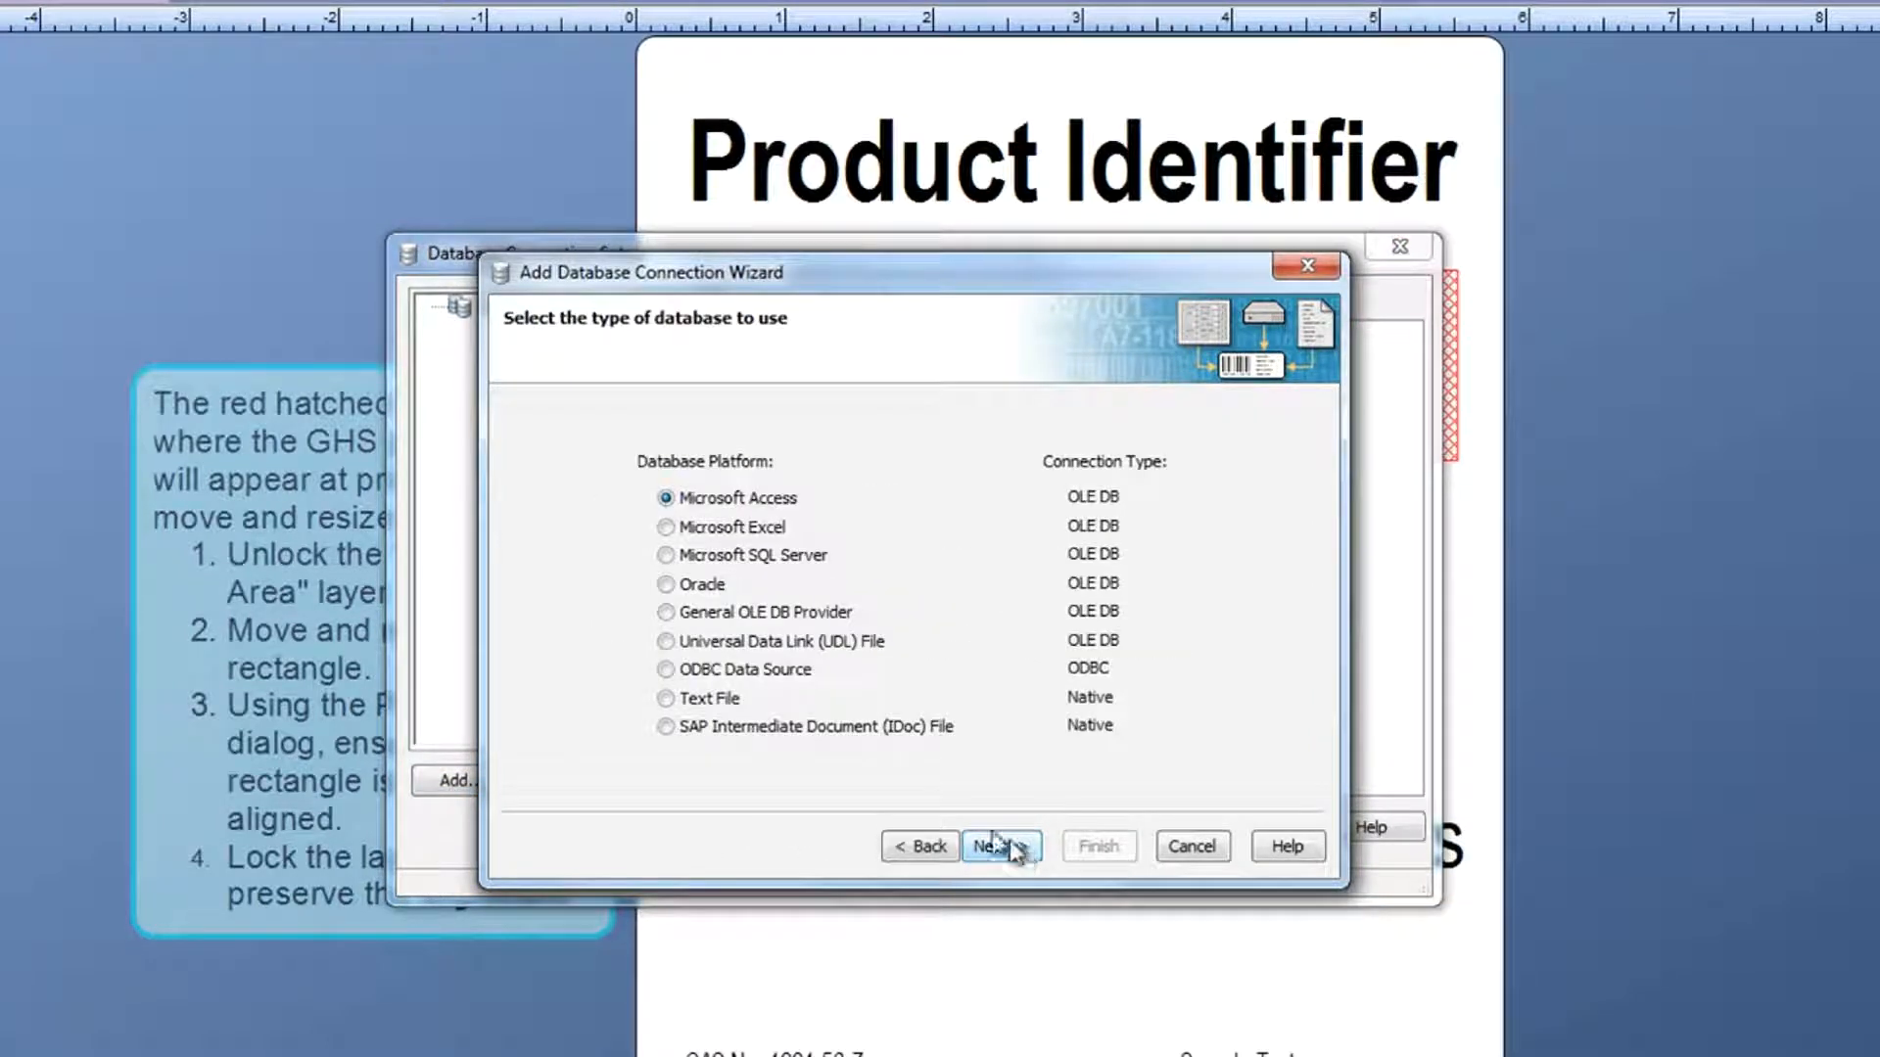
left_click(665, 529)
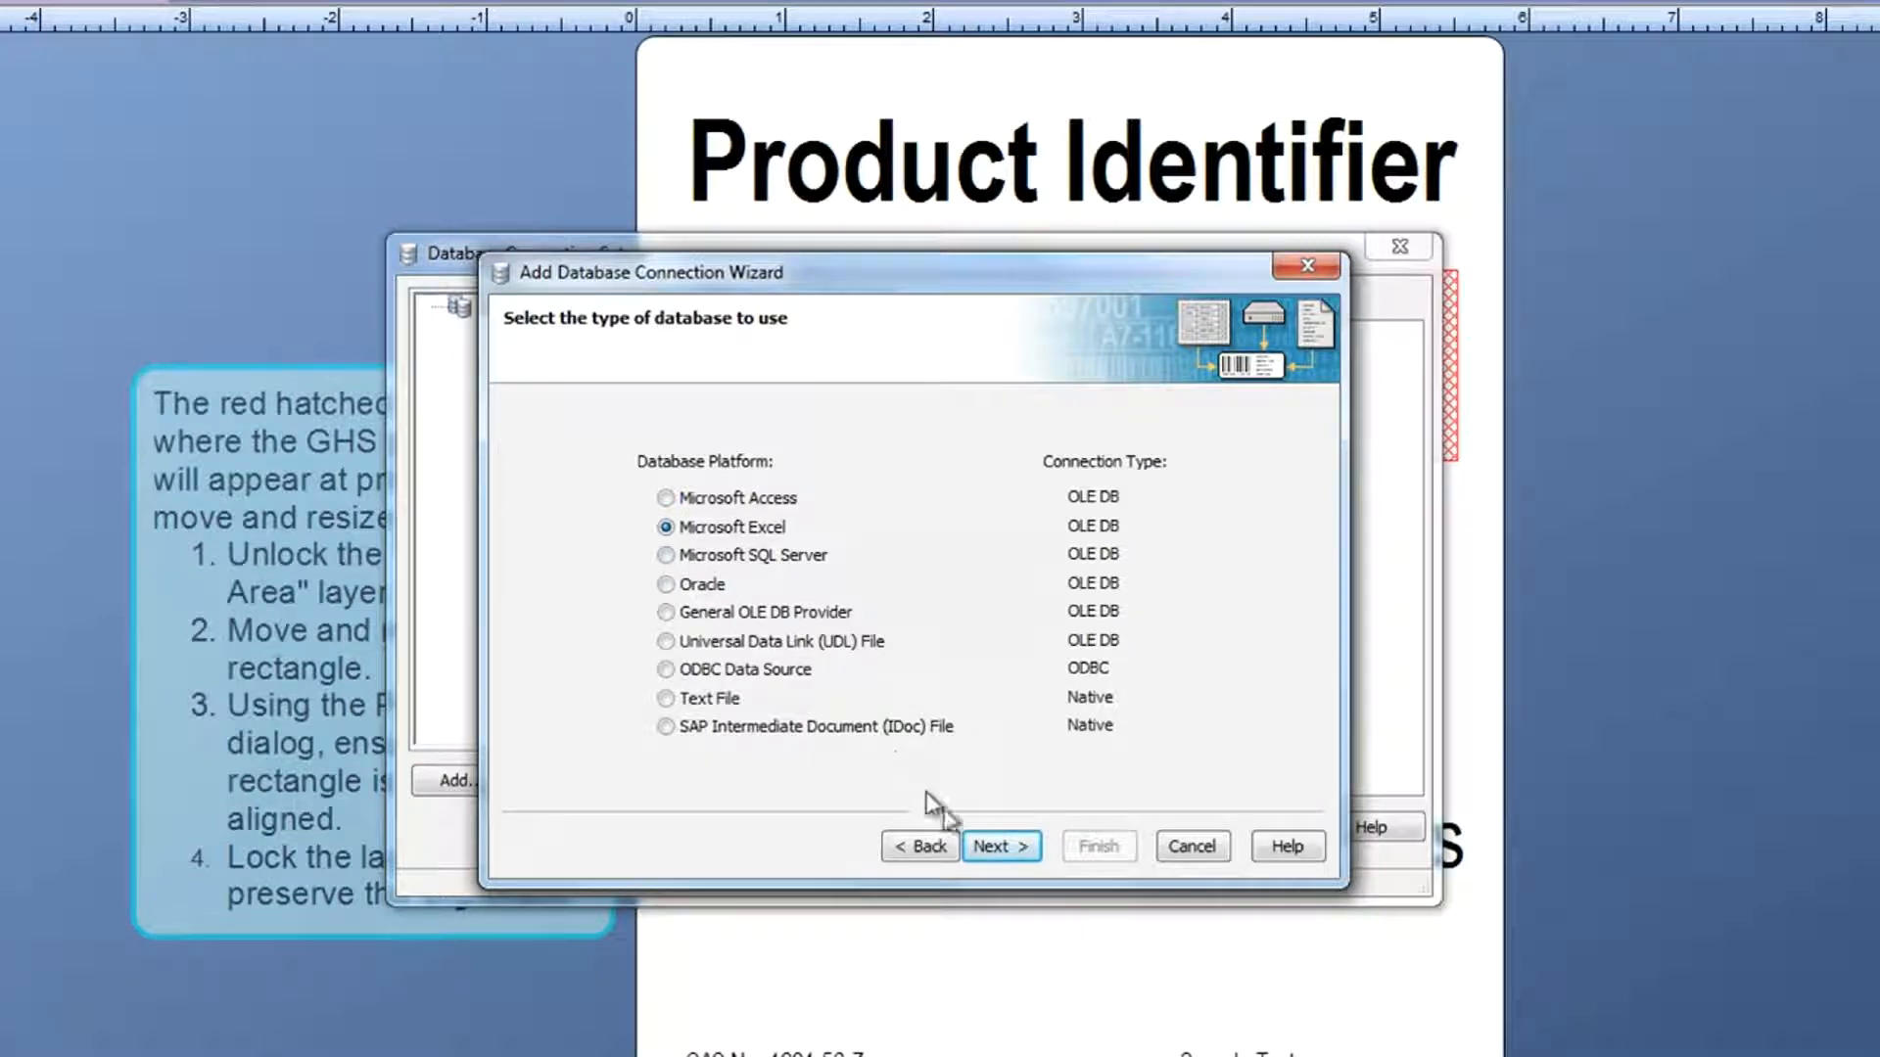
left_click(1011, 848)
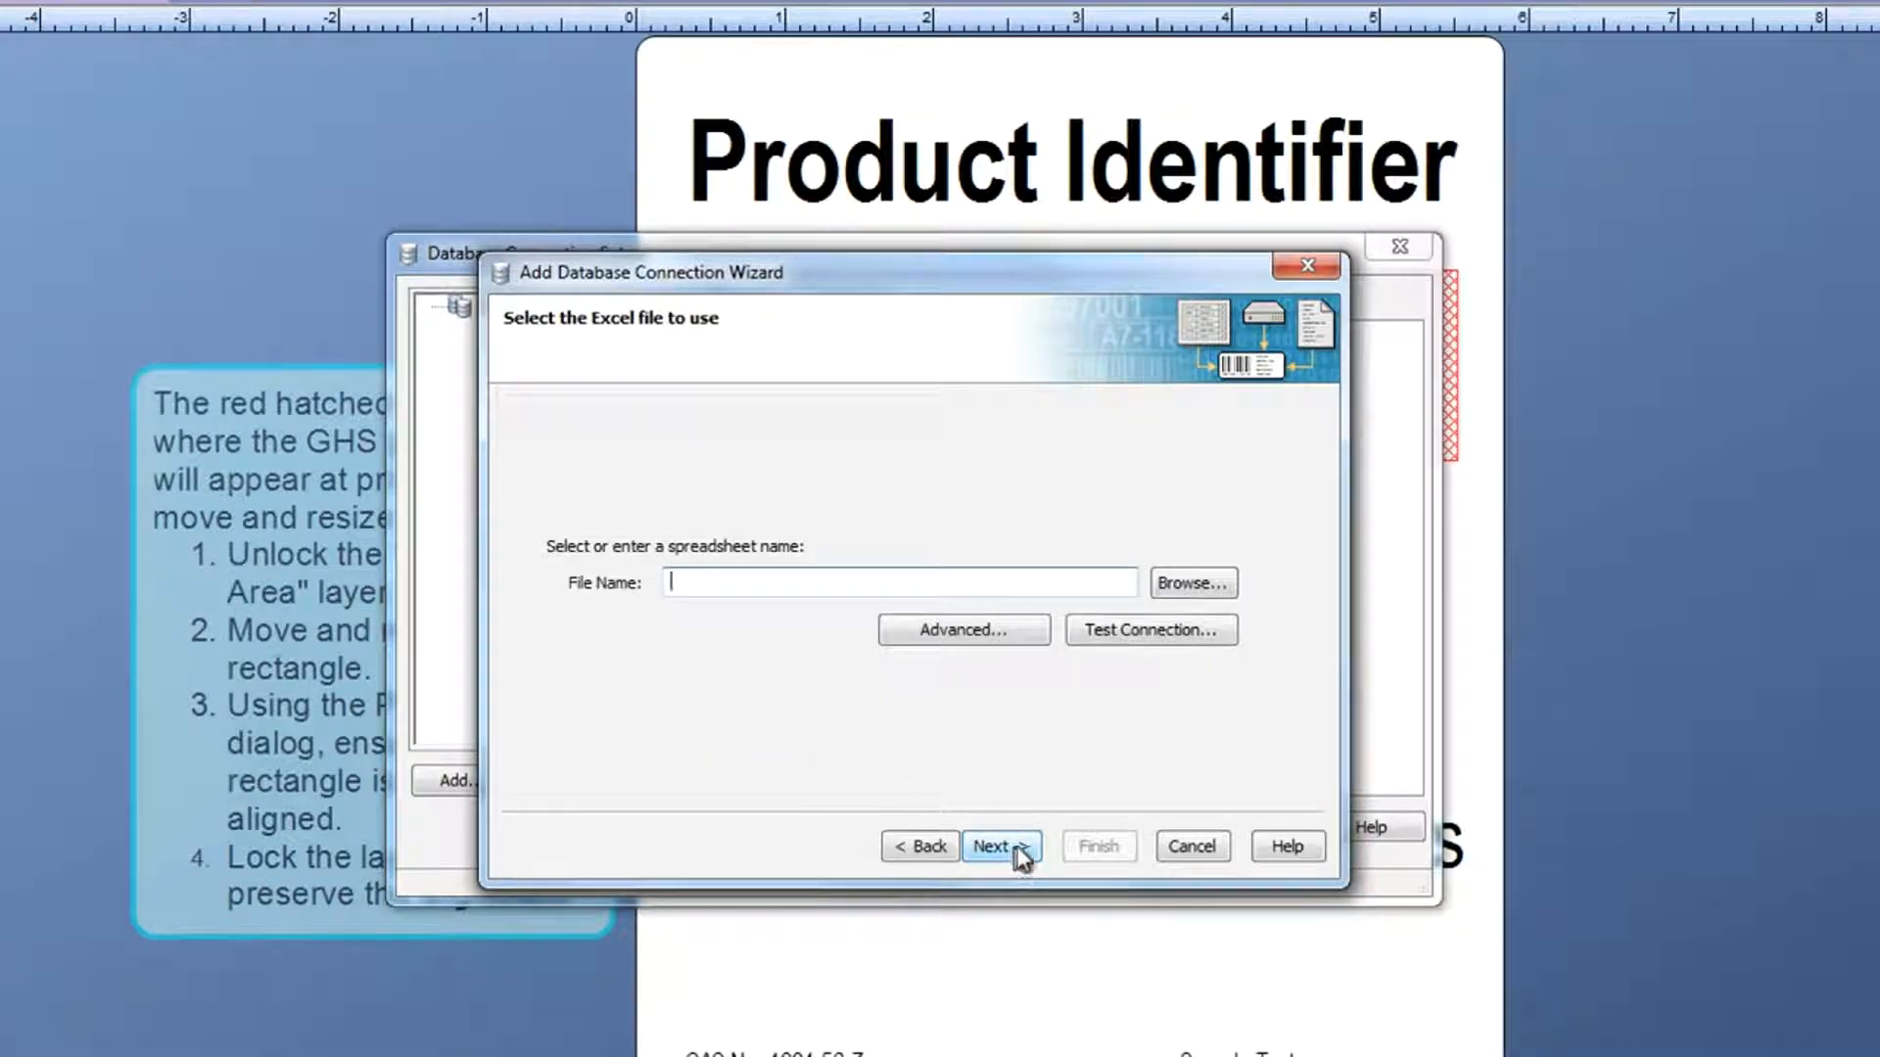
left_click(1202, 586)
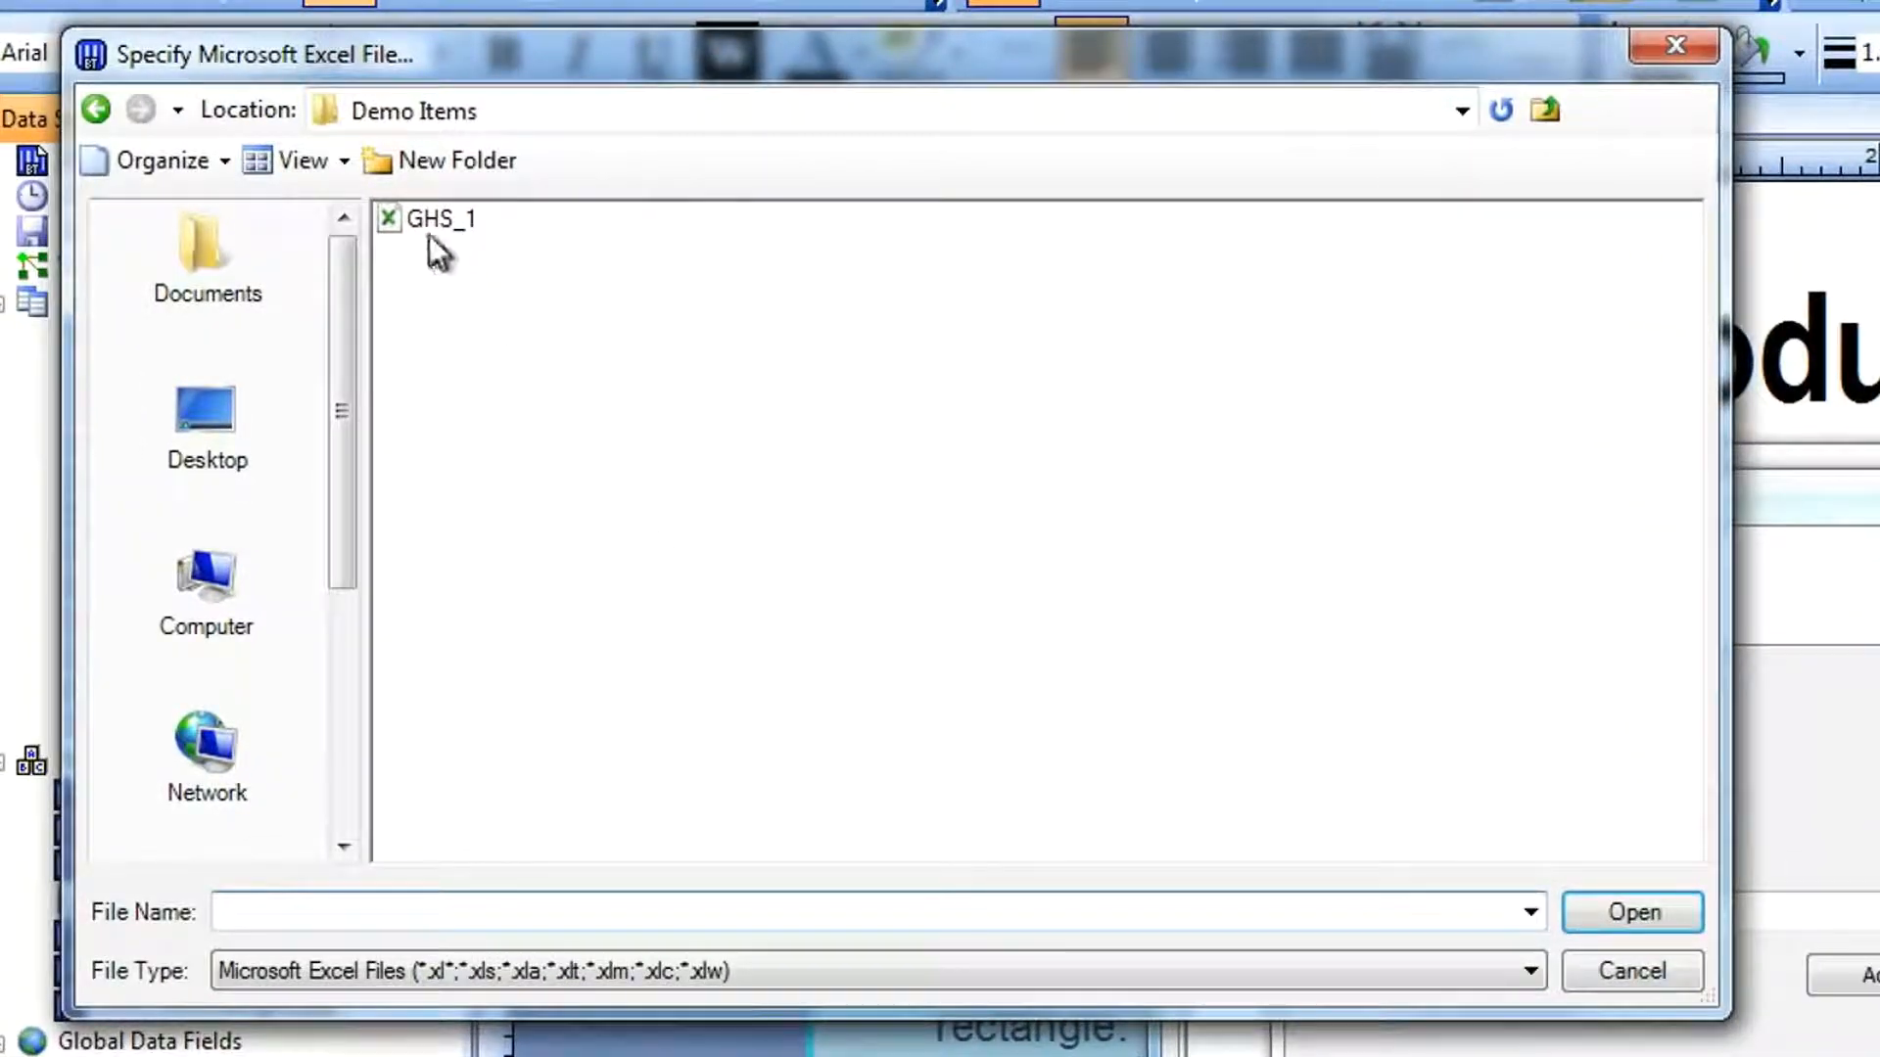
left_click(421, 217)
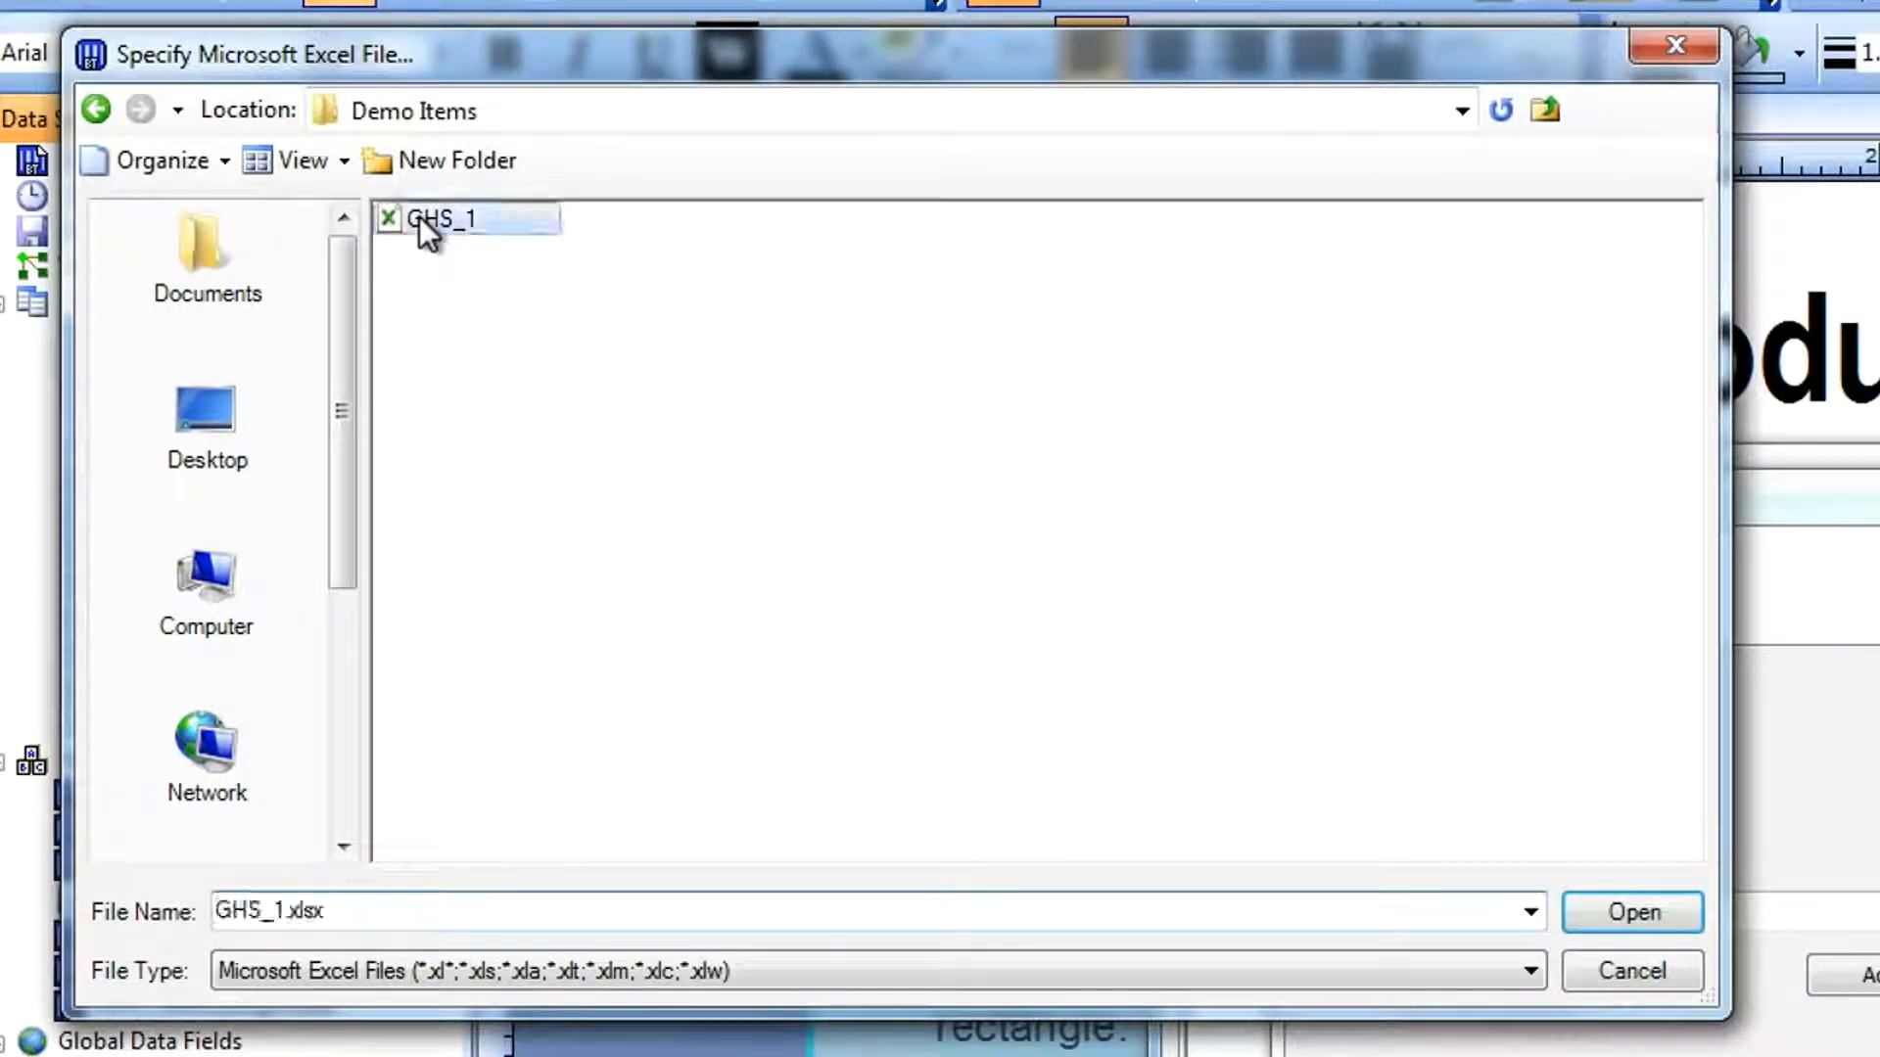
left_click(1612, 913)
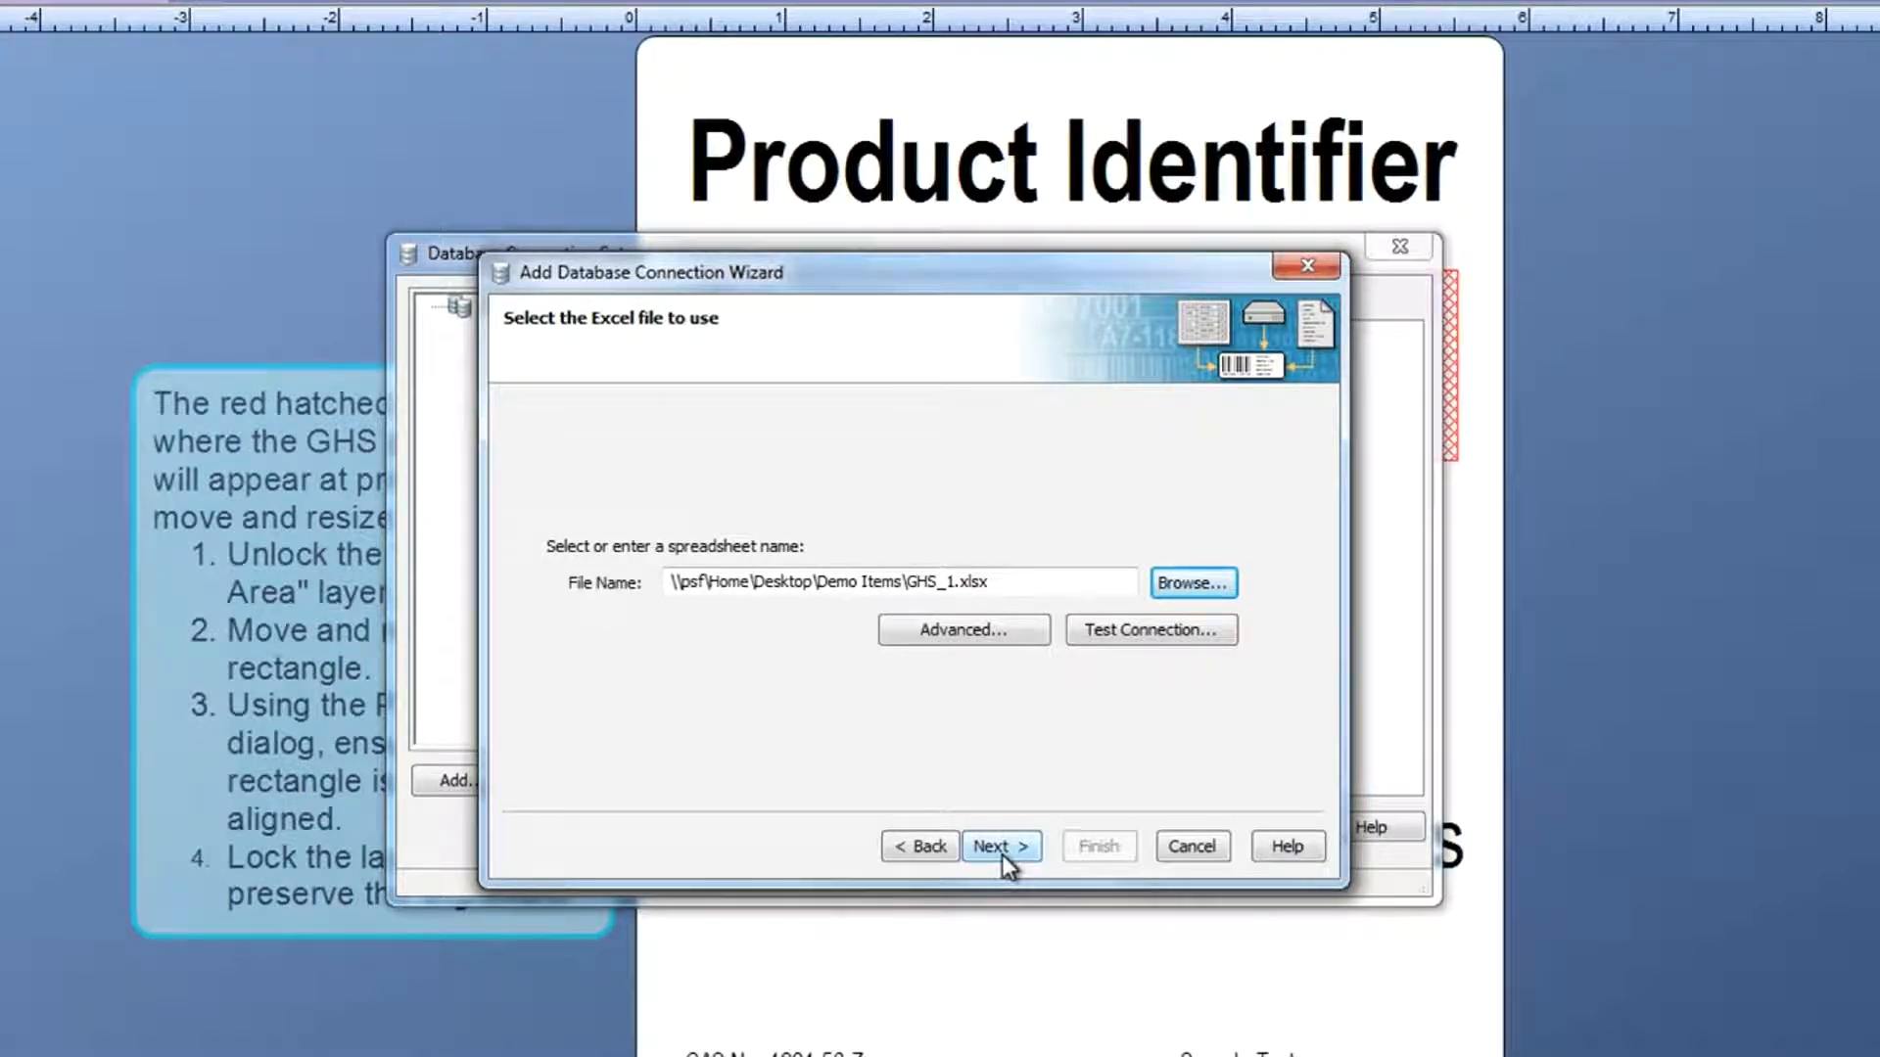
Include only the GHS$ table in the Excel connection and finish adding the database.
left_click(999, 846)
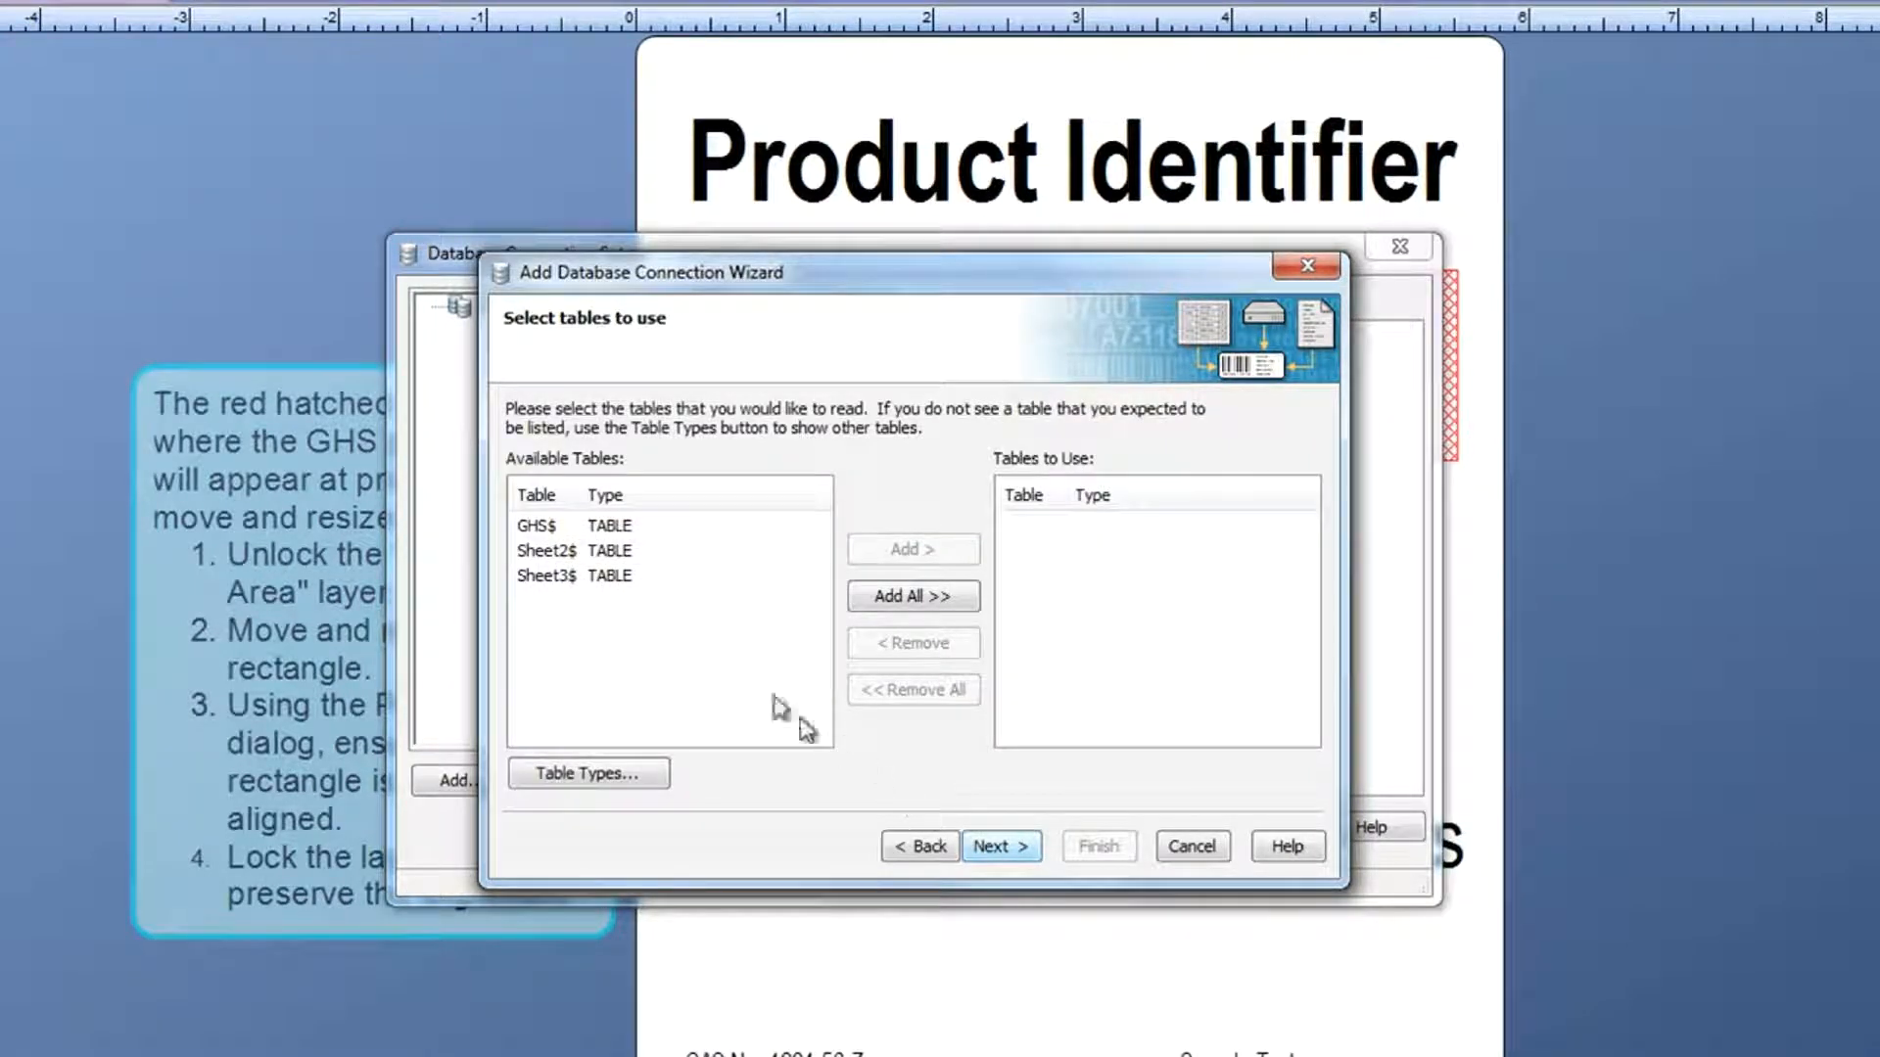
left_click(606, 526)
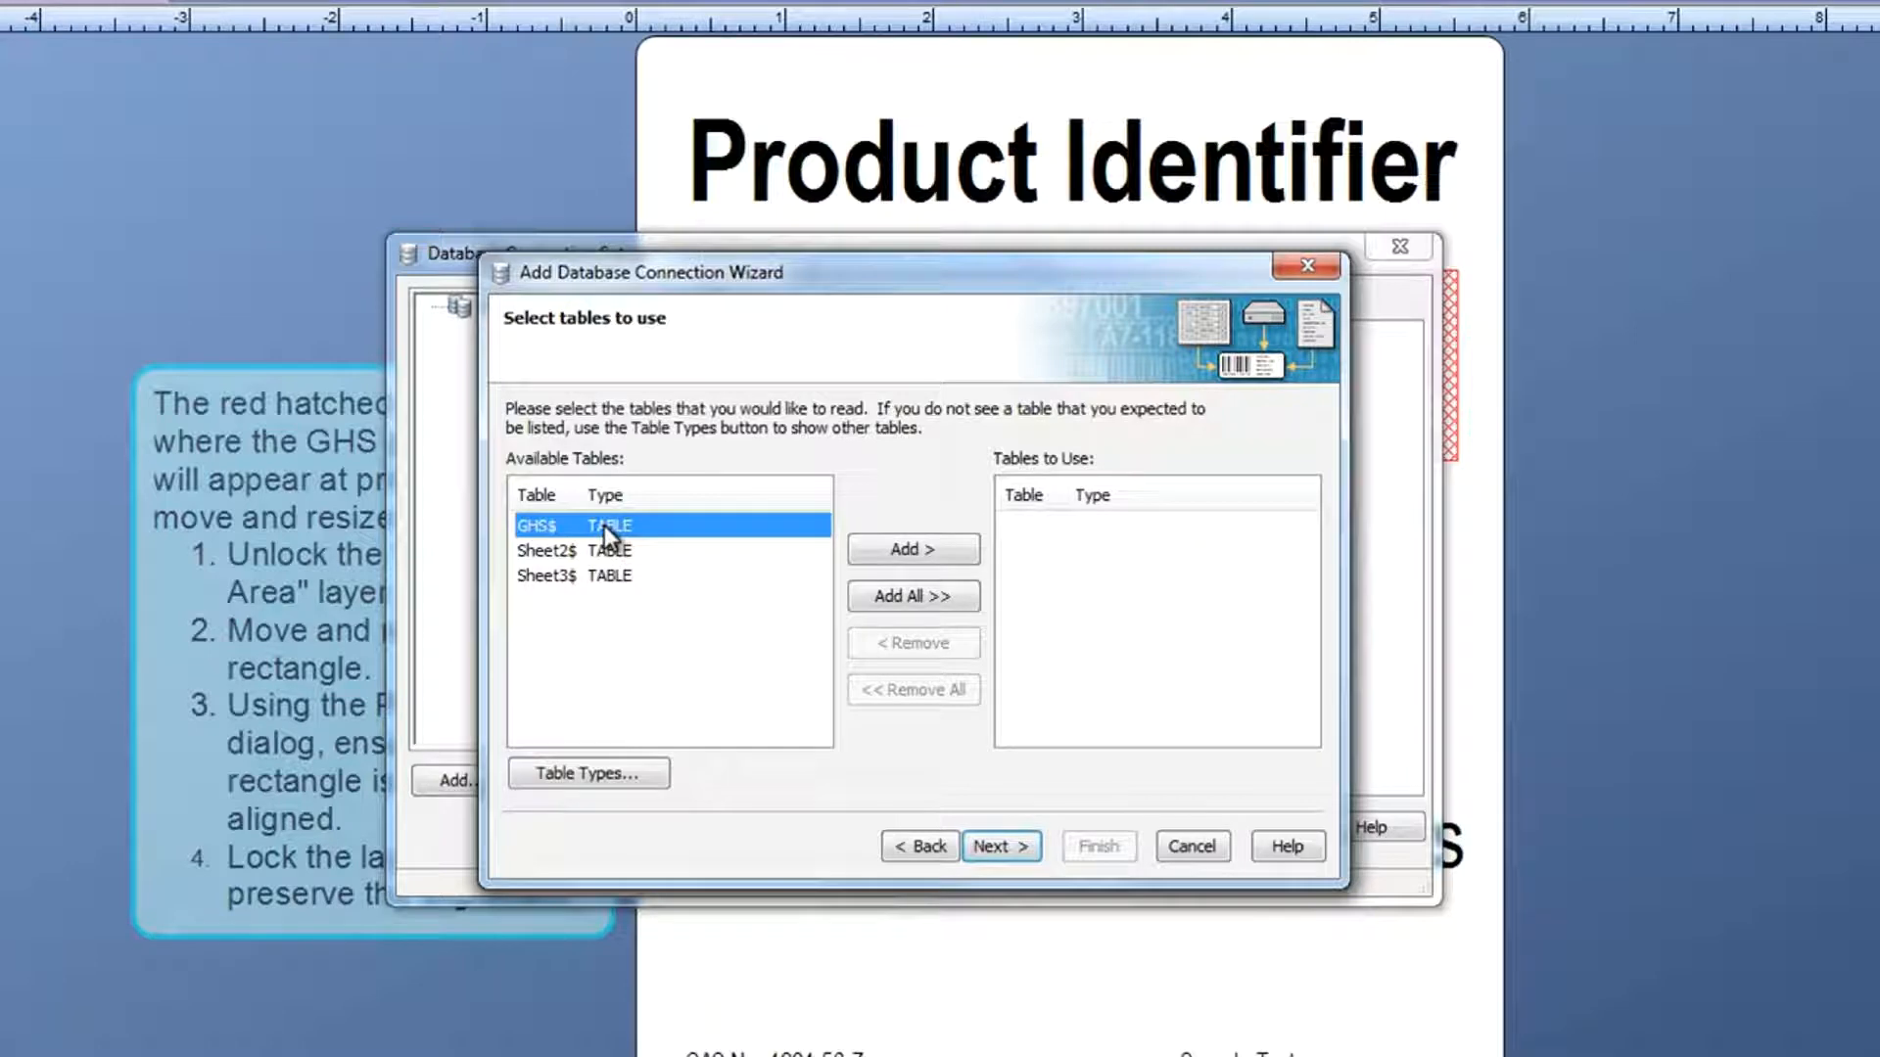
left_click(895, 554)
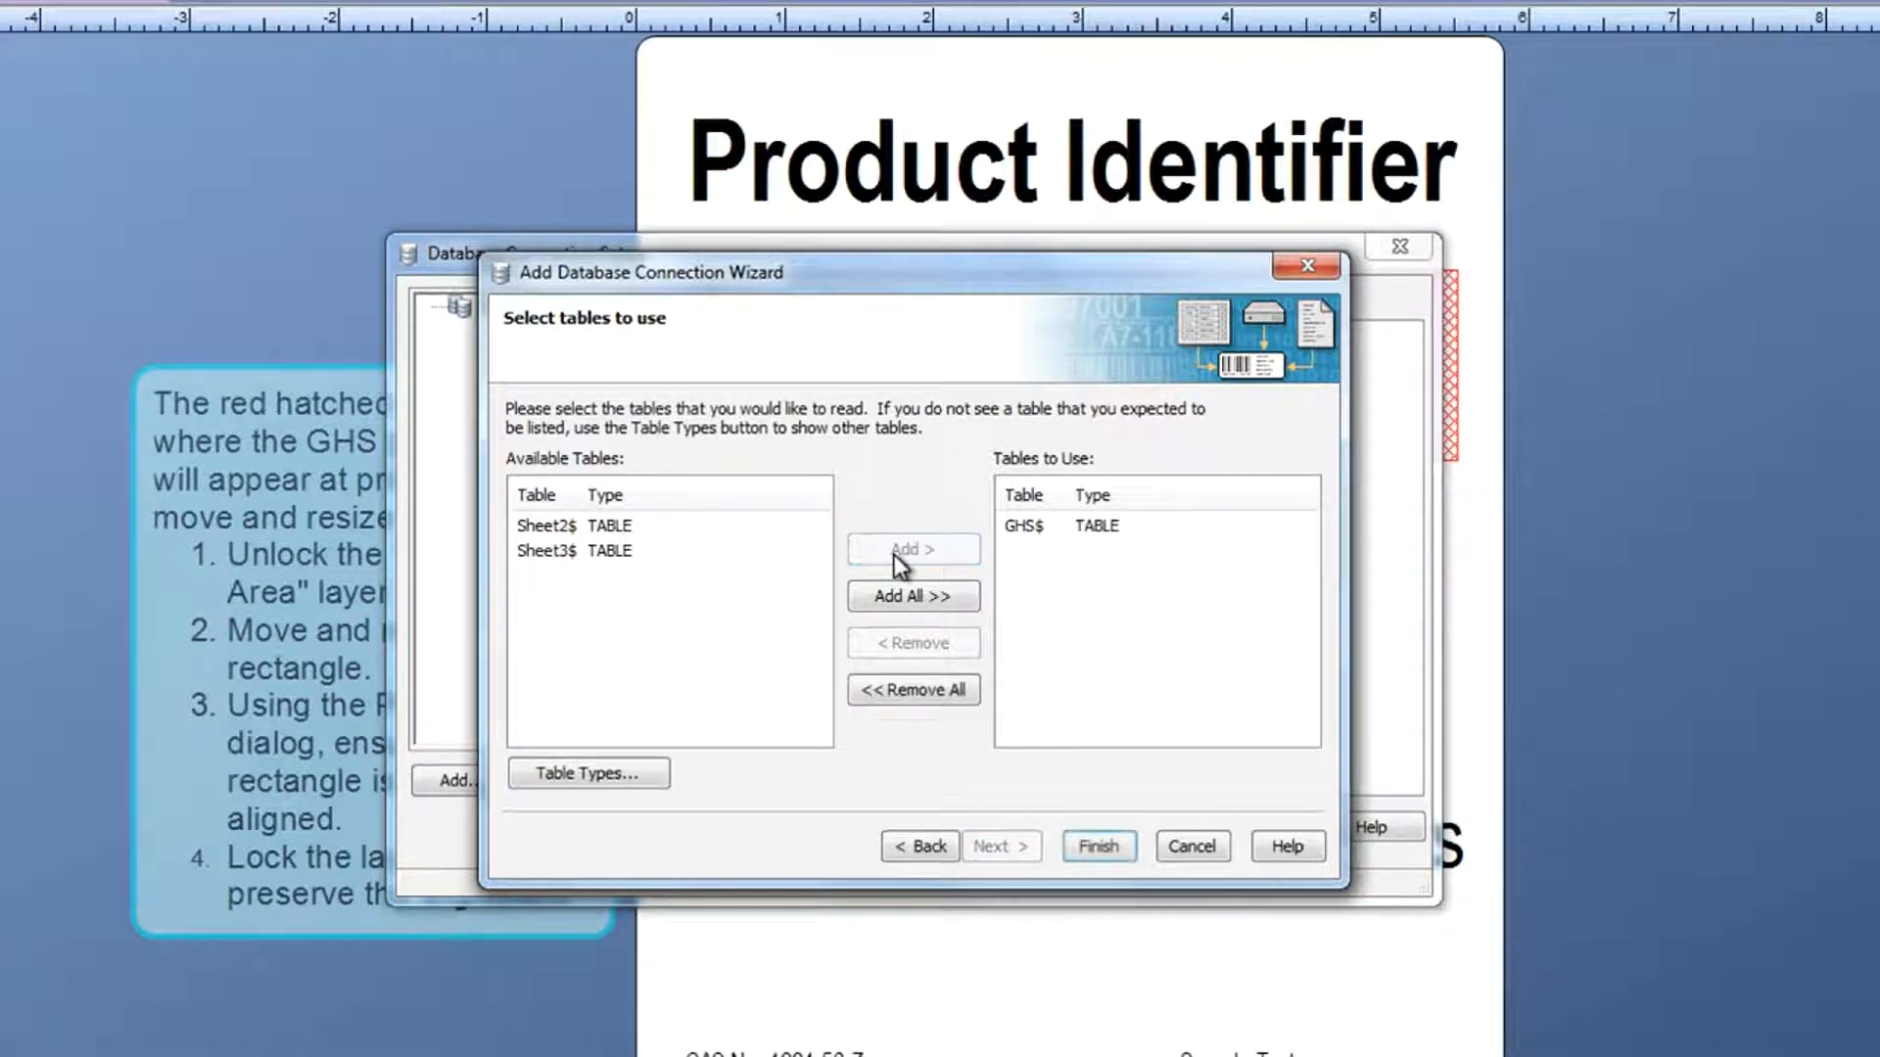
left_click(1093, 846)
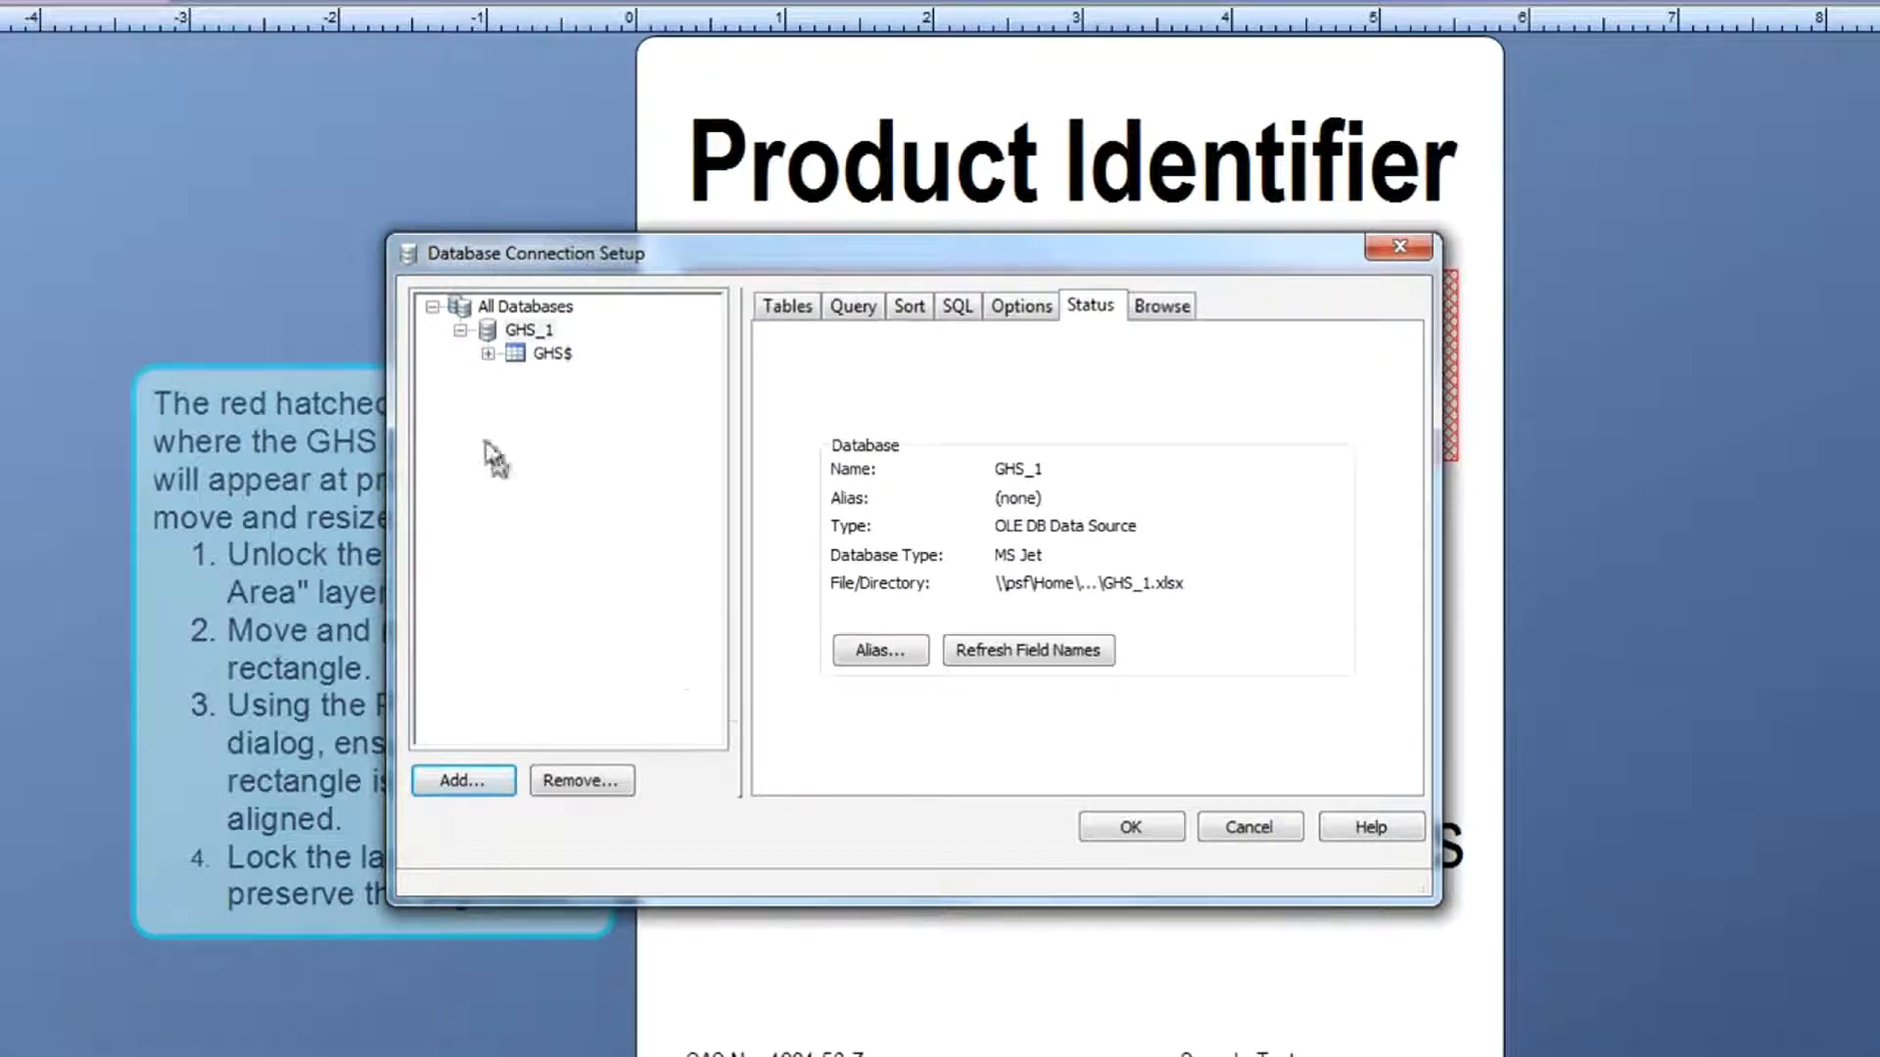
Expand the GHS$ table's fields and give the table the alias GHS.
left_click(488, 354)
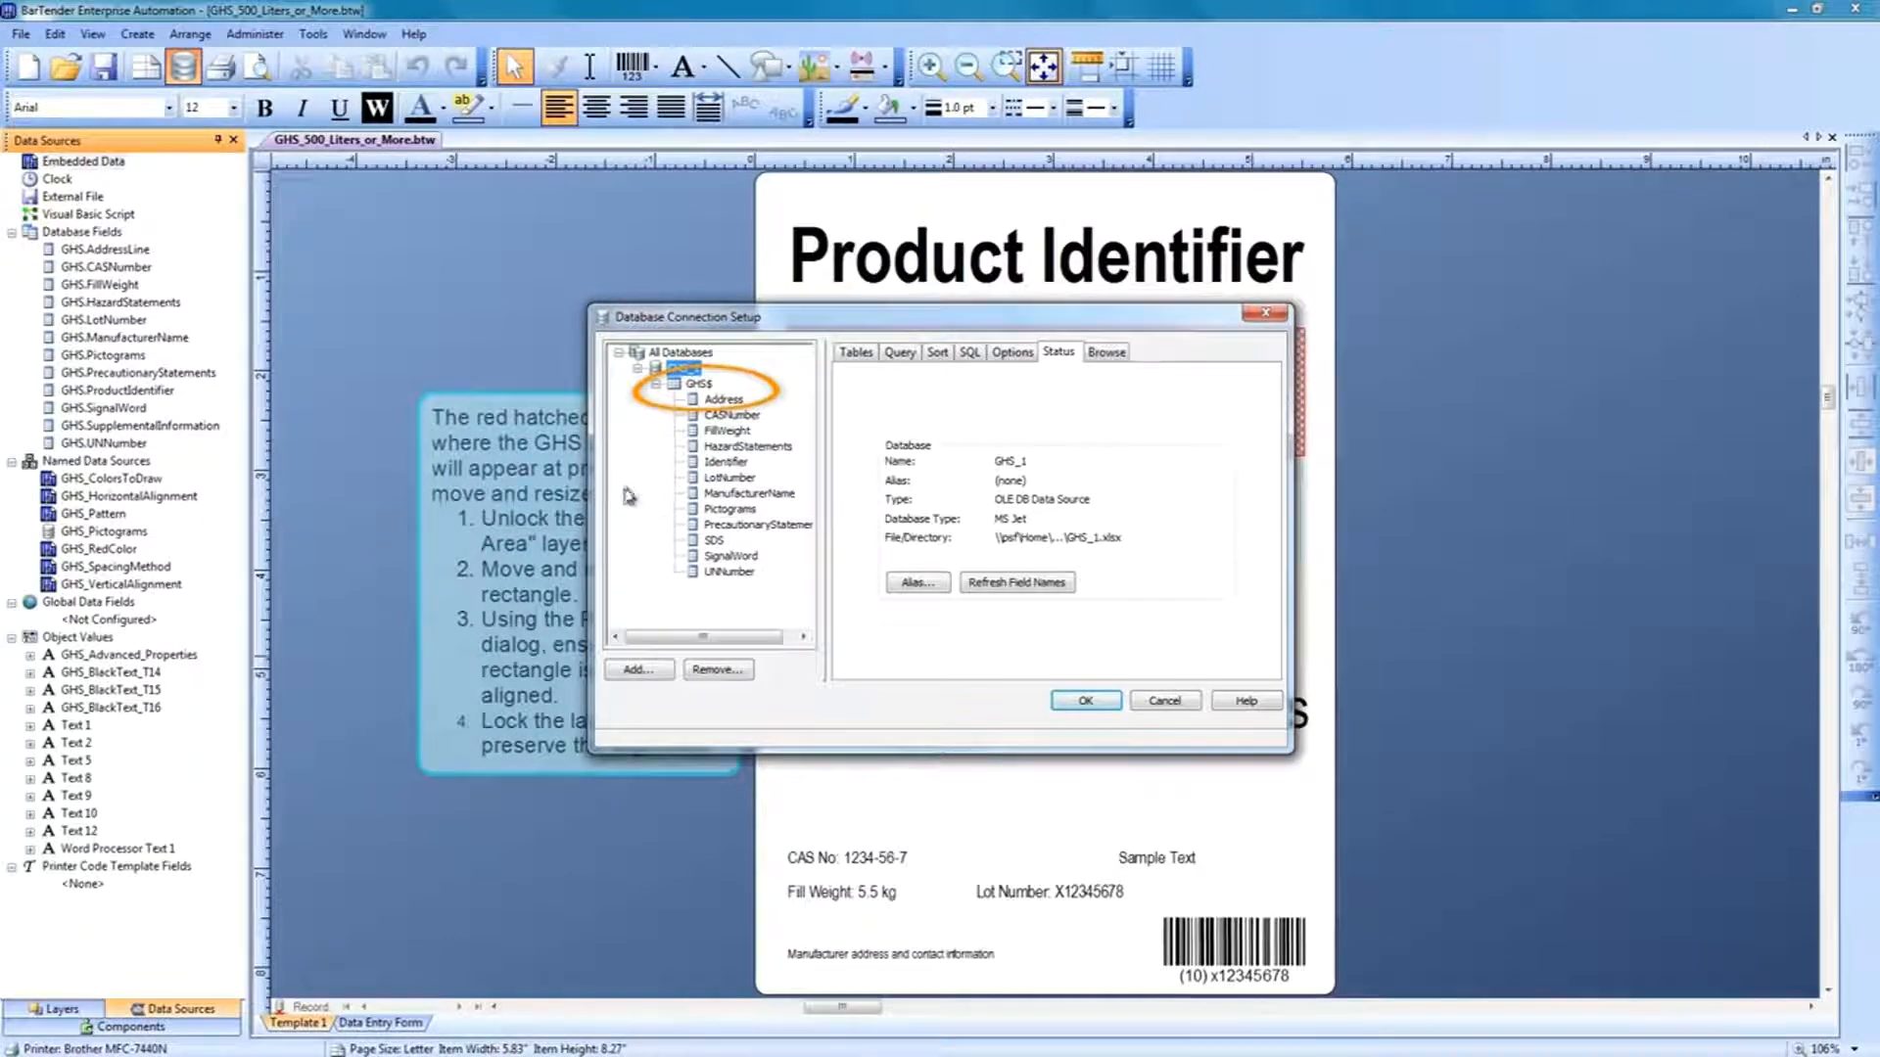
left_click(695, 385)
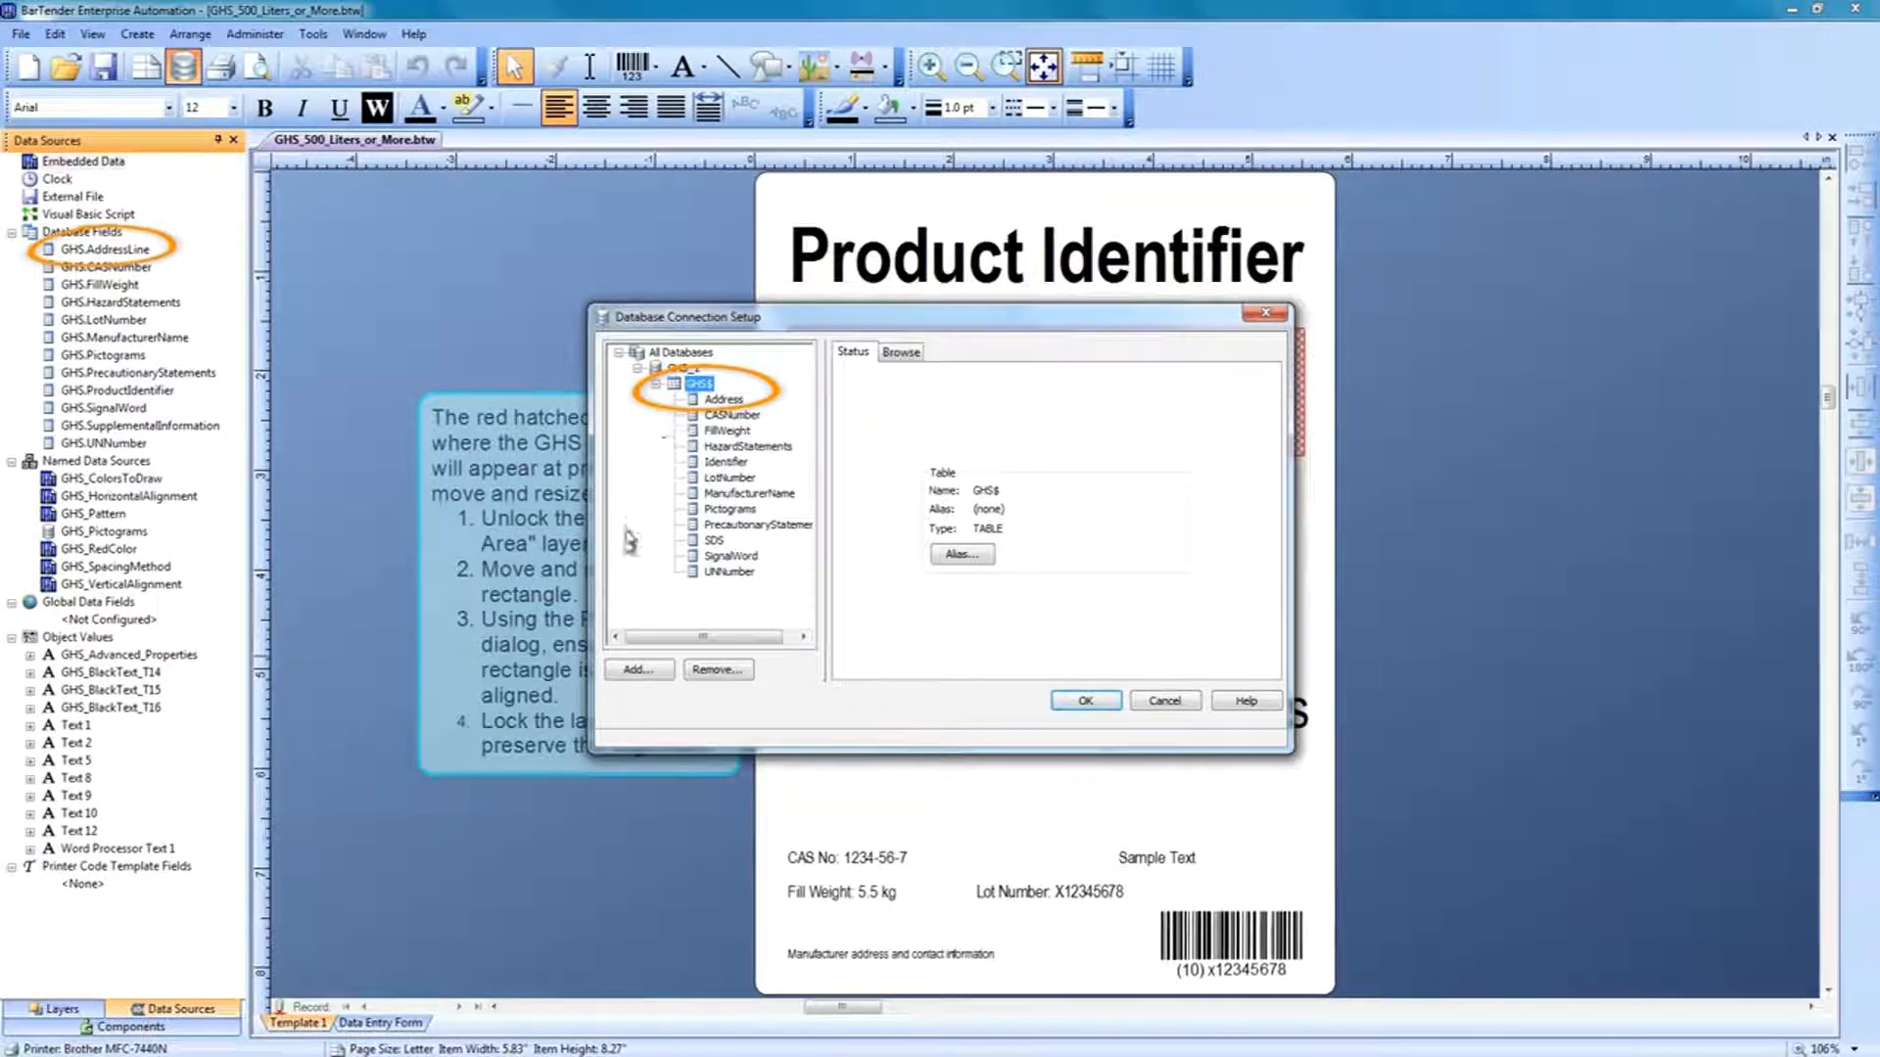
left_click(975, 557)
type("GH")
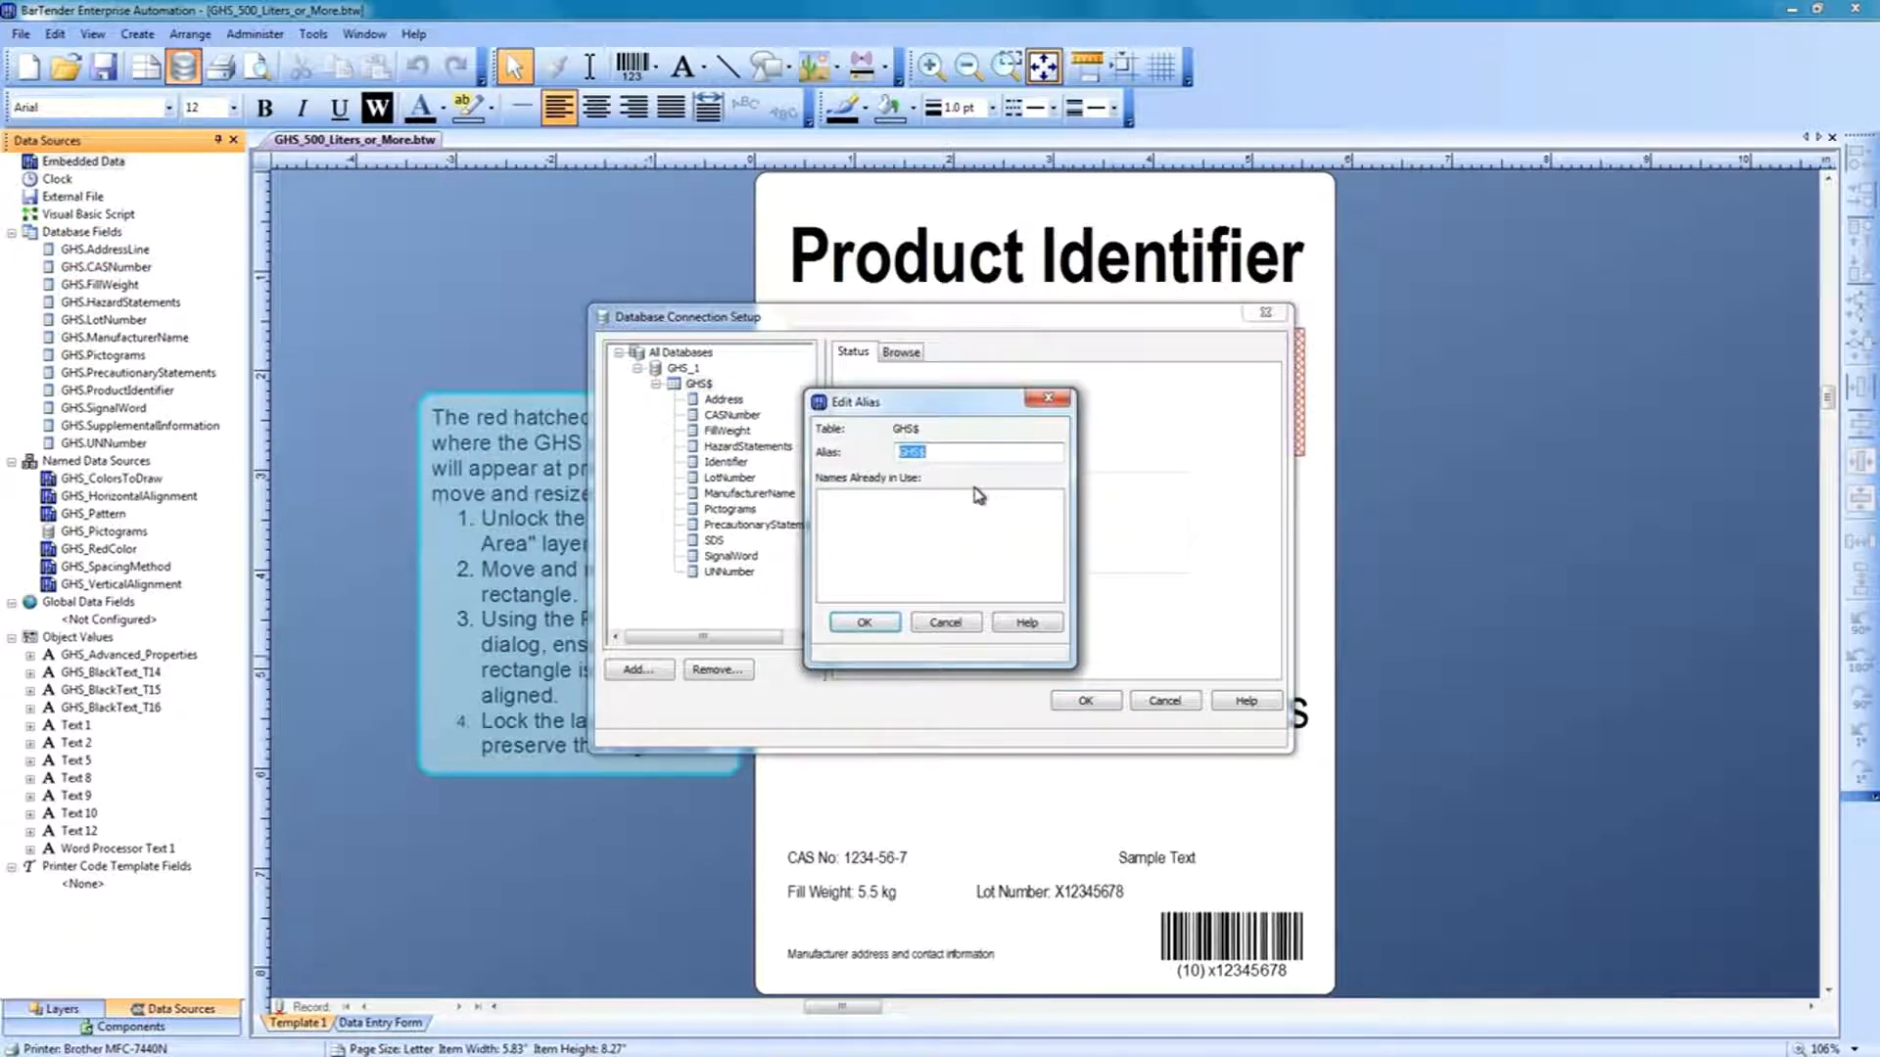
type("S")
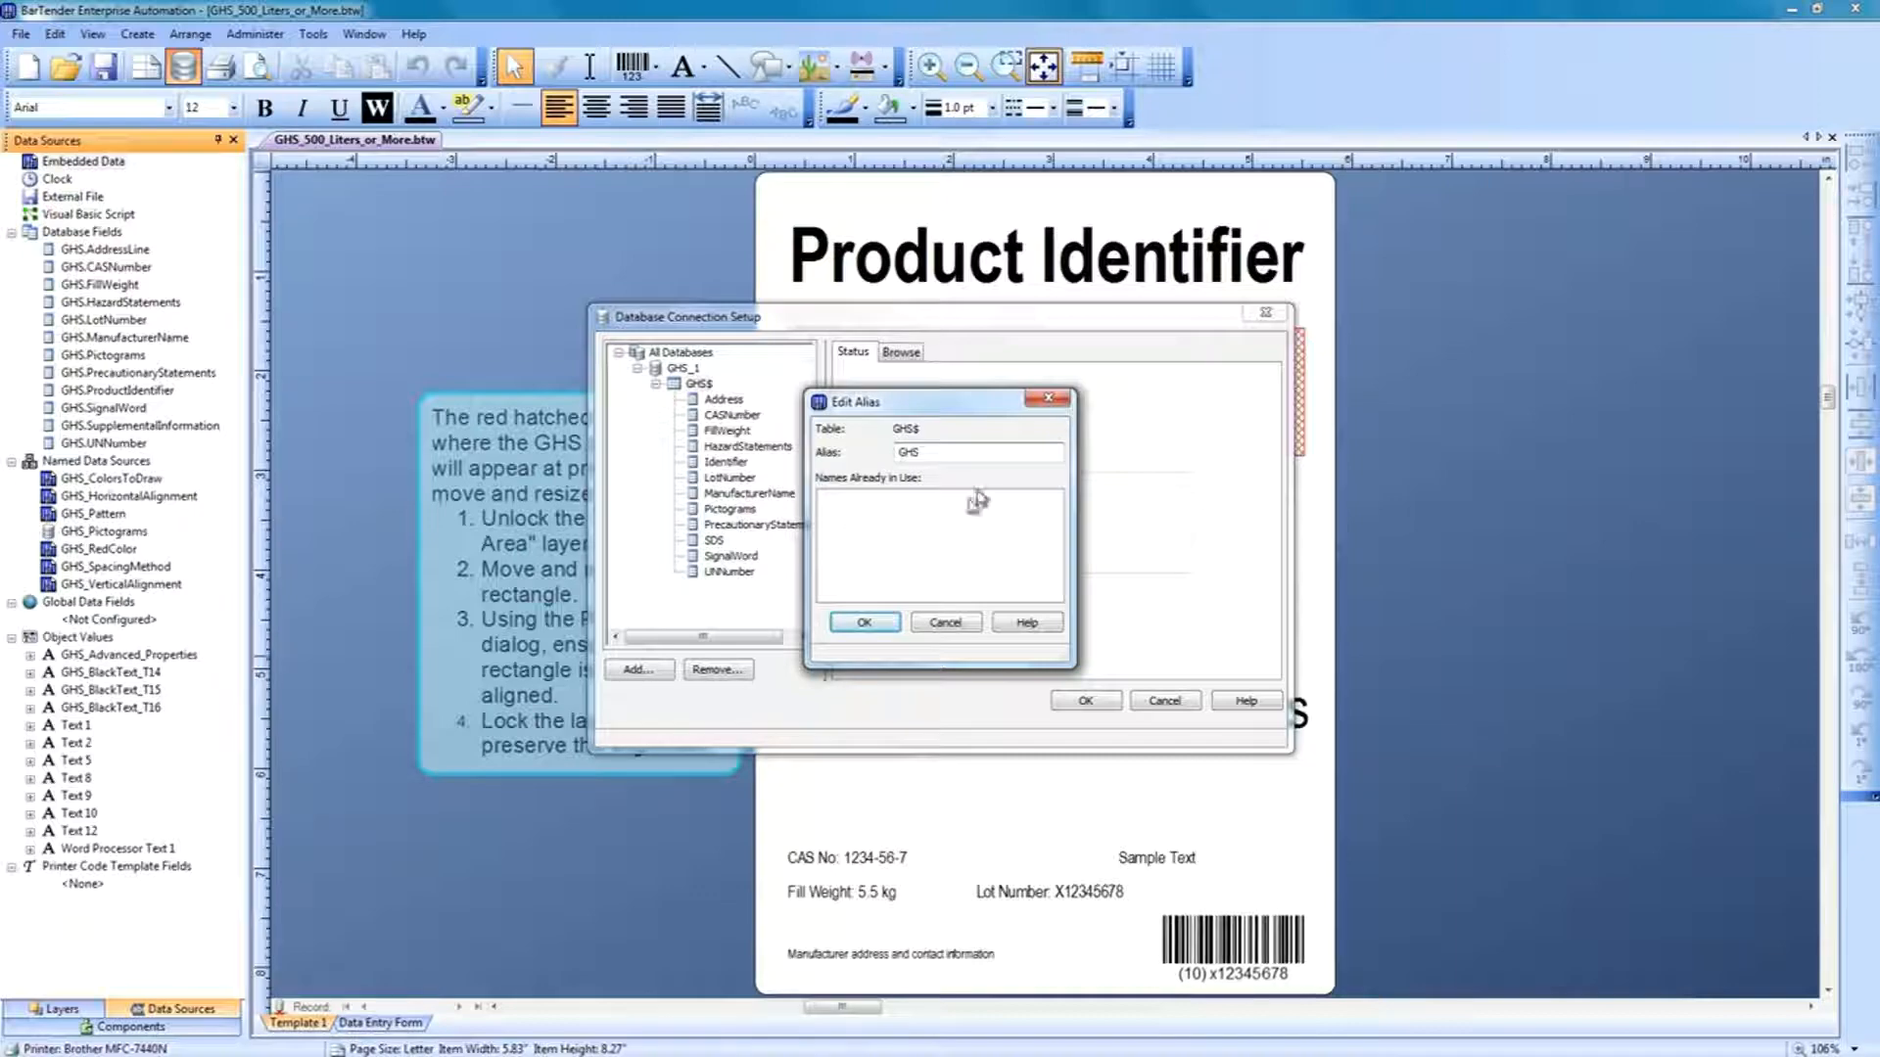
left_click(870, 625)
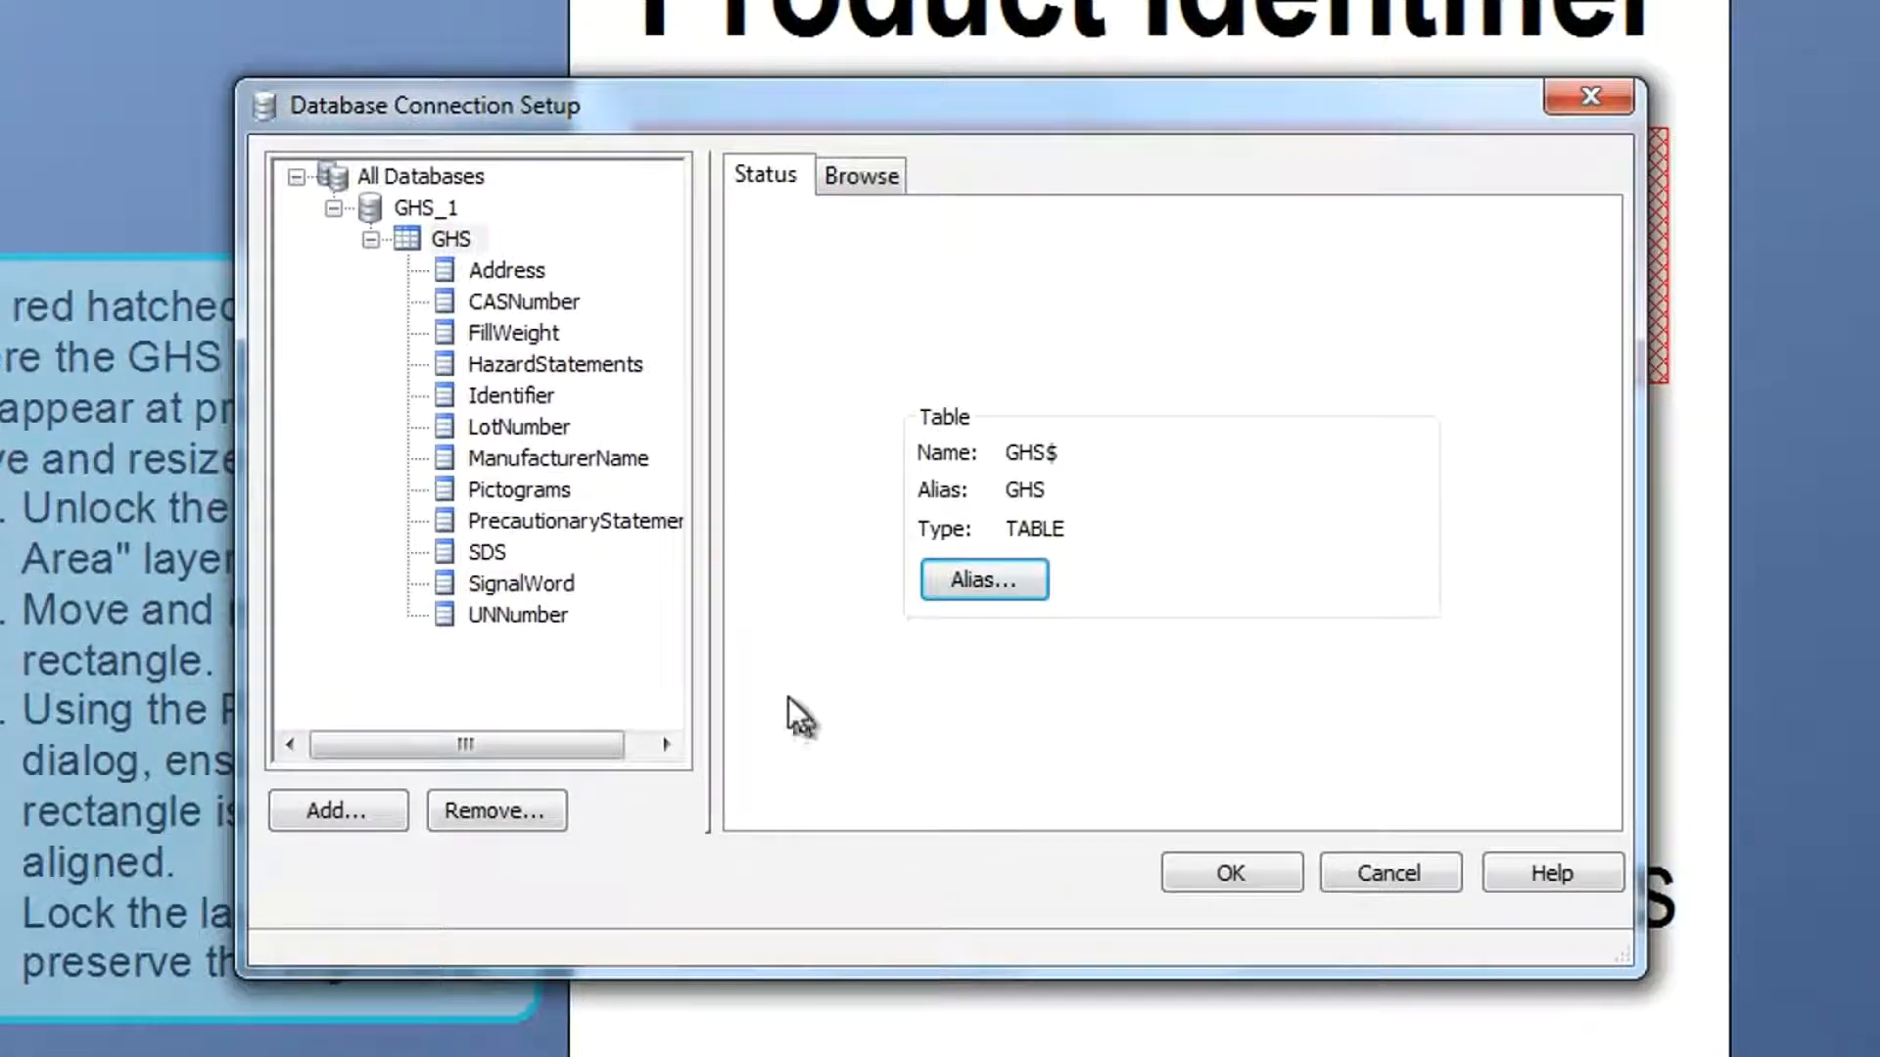
Give the Address field the alias AddressLine.
left_click(633, 346)
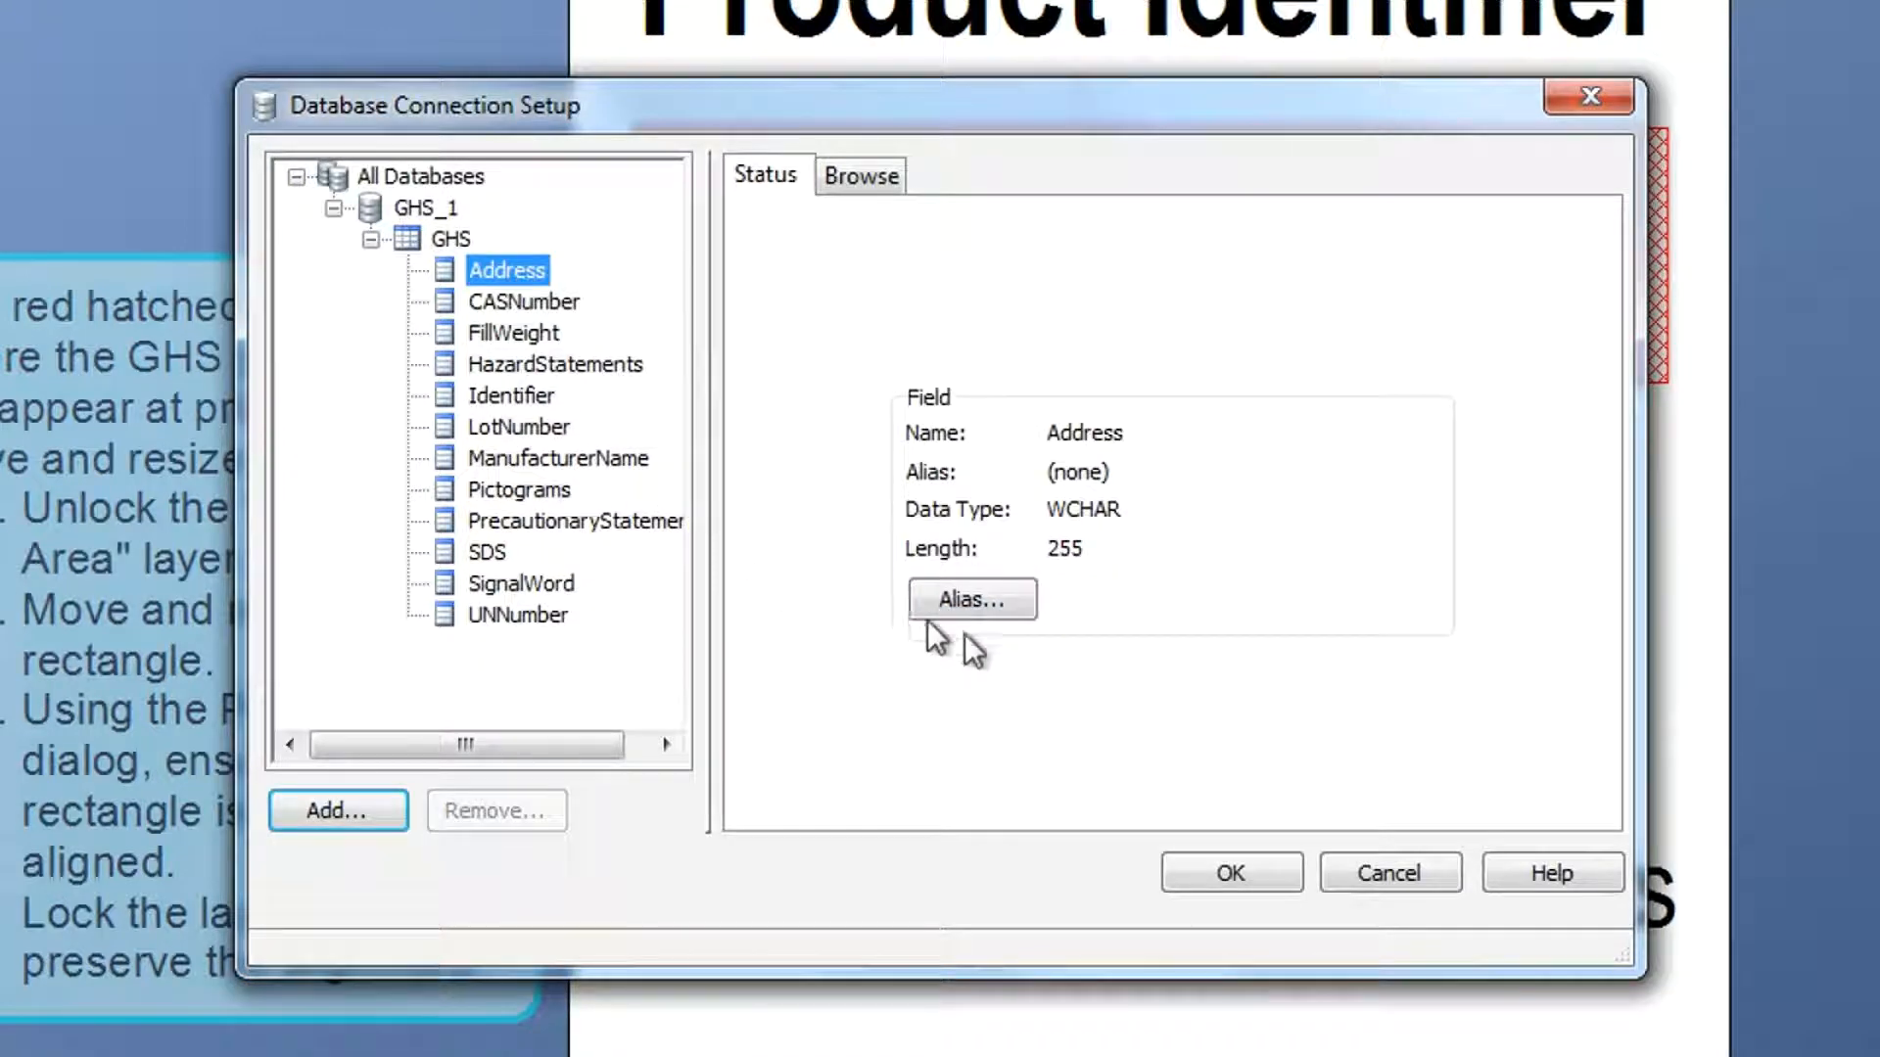
left_click(1003, 603)
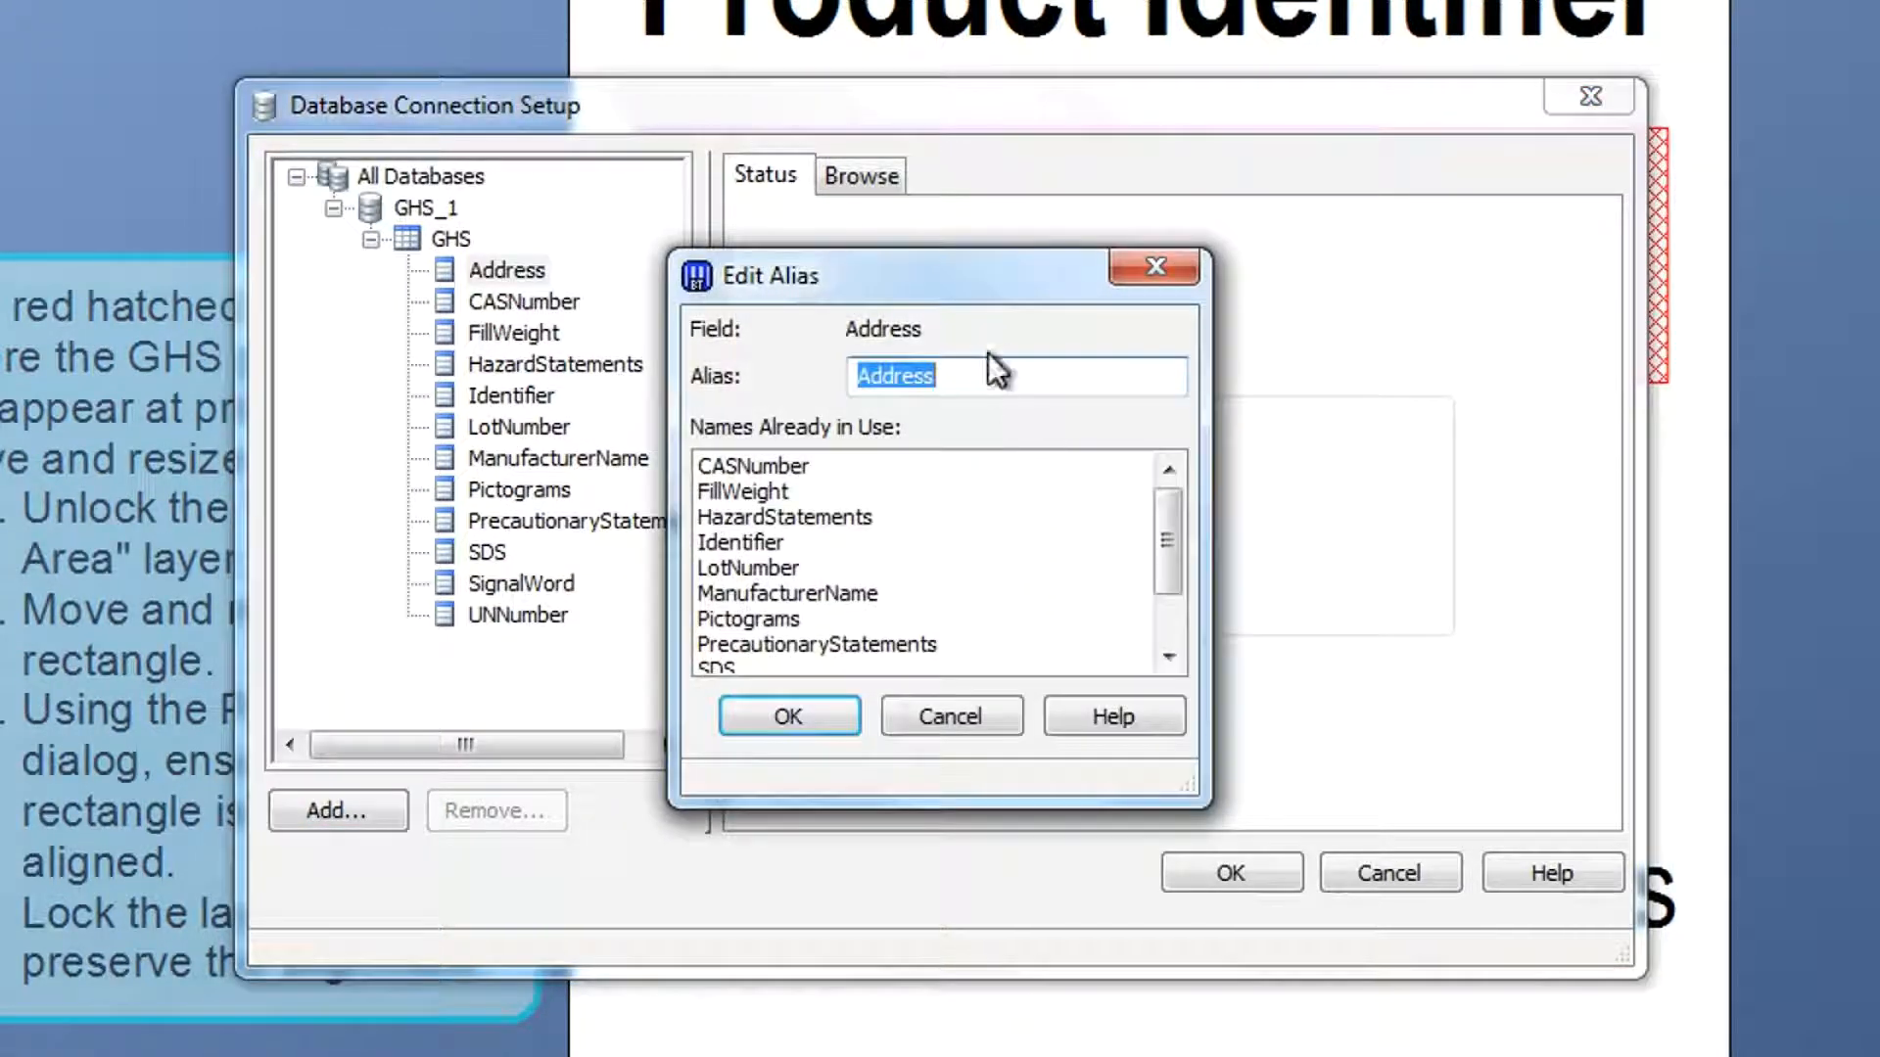
left_click(990, 376)
type("Line")
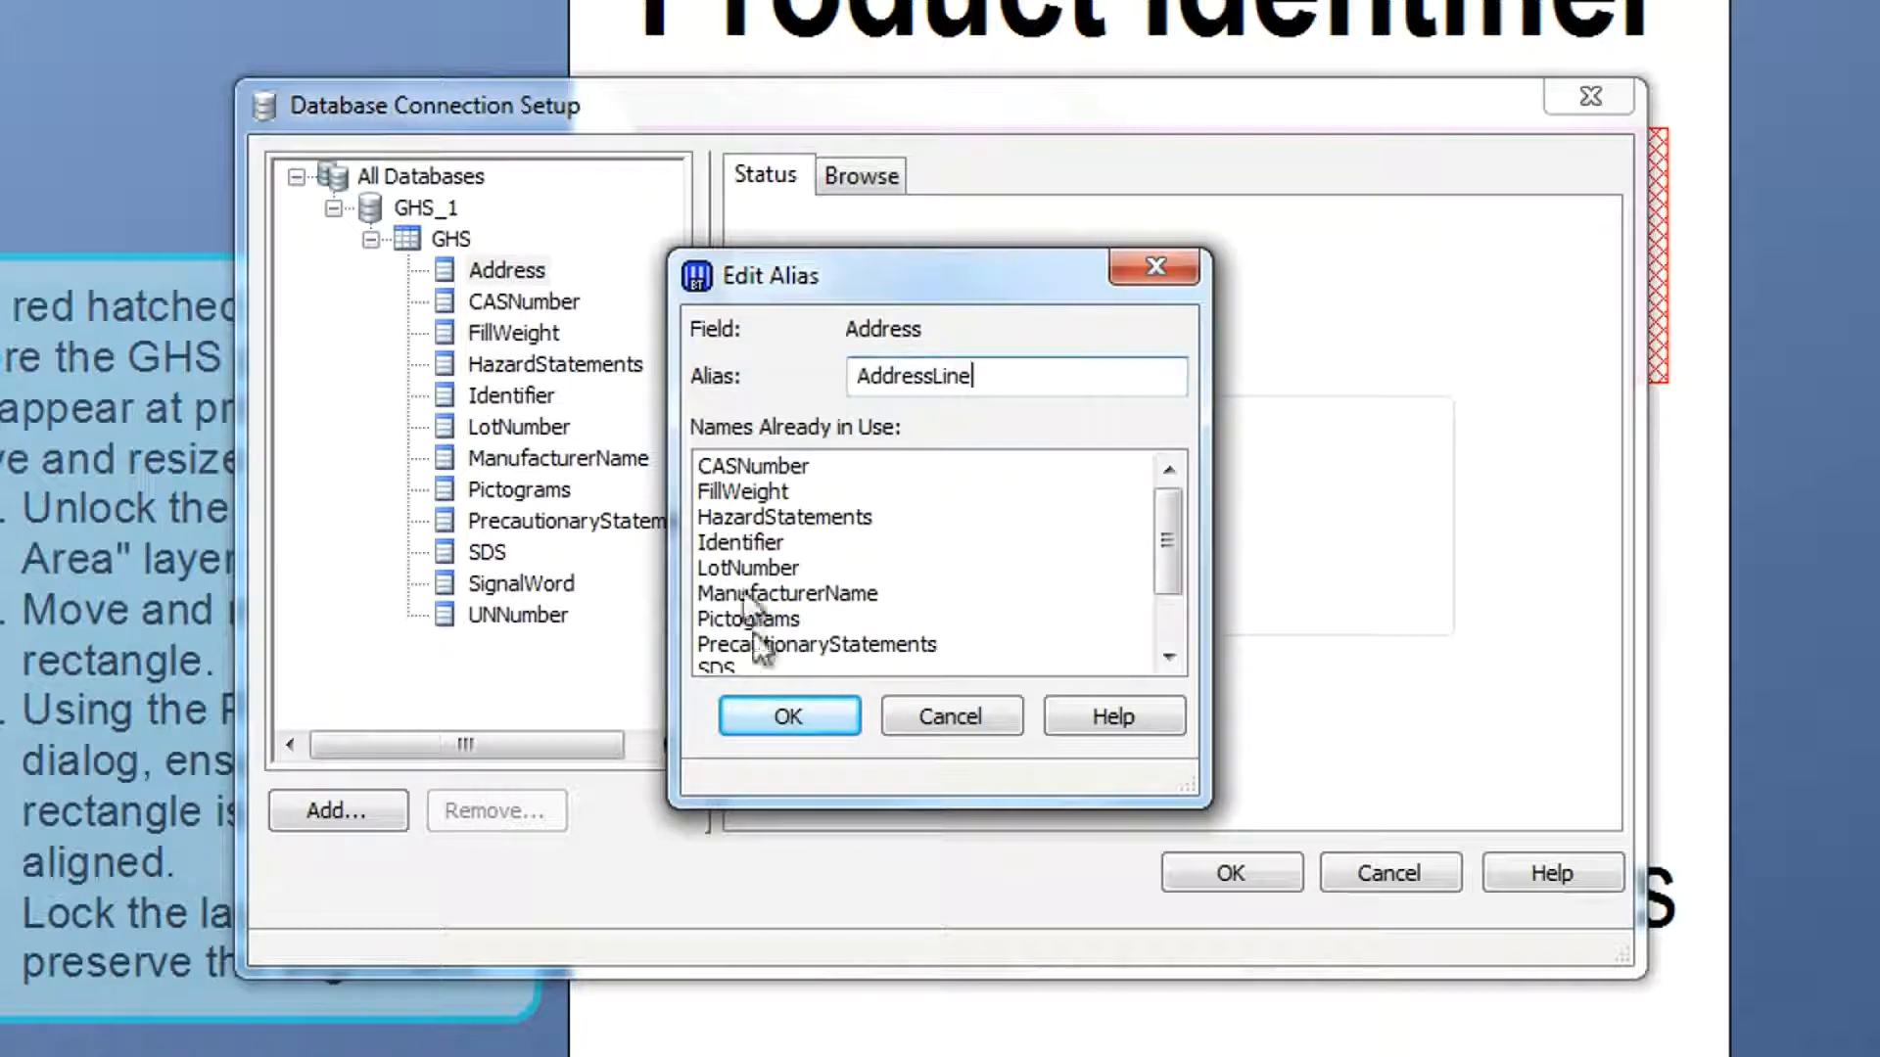
left_click(778, 713)
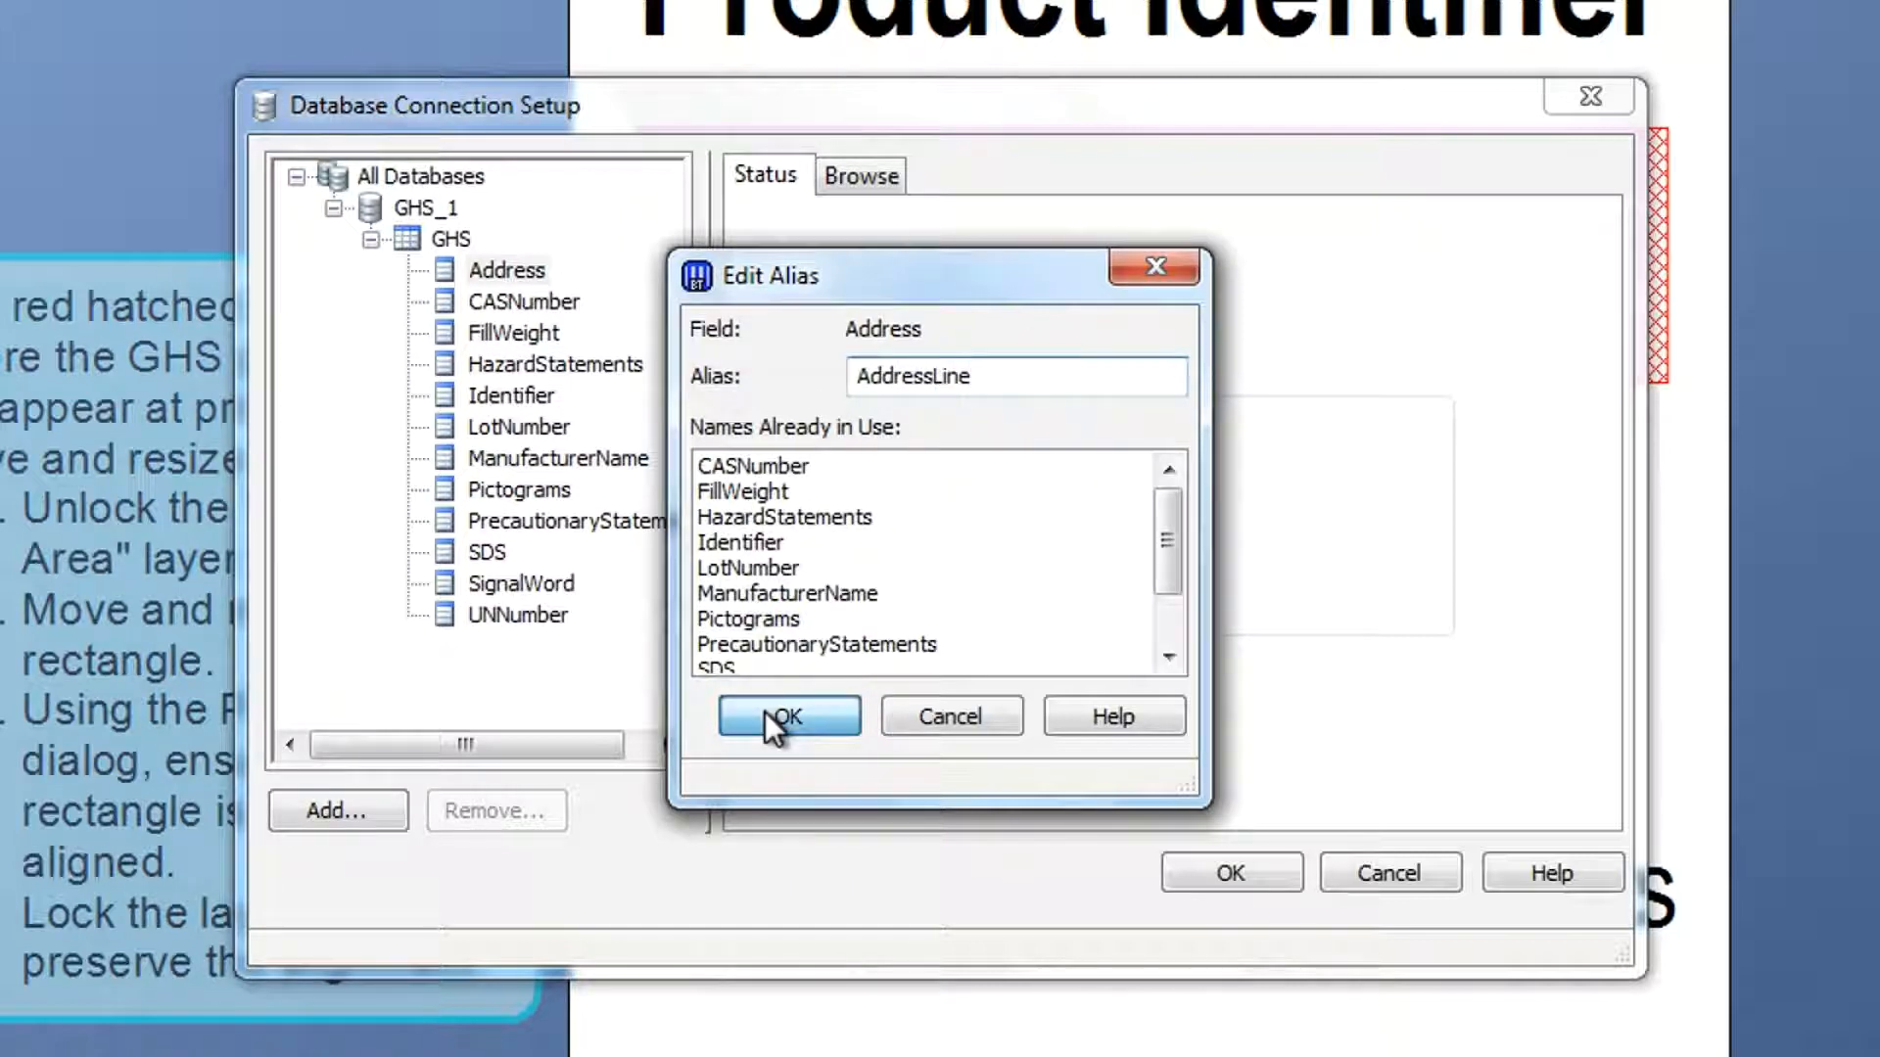
Give the Identifier field the alias ProductIdentifier.
left_click(529, 396)
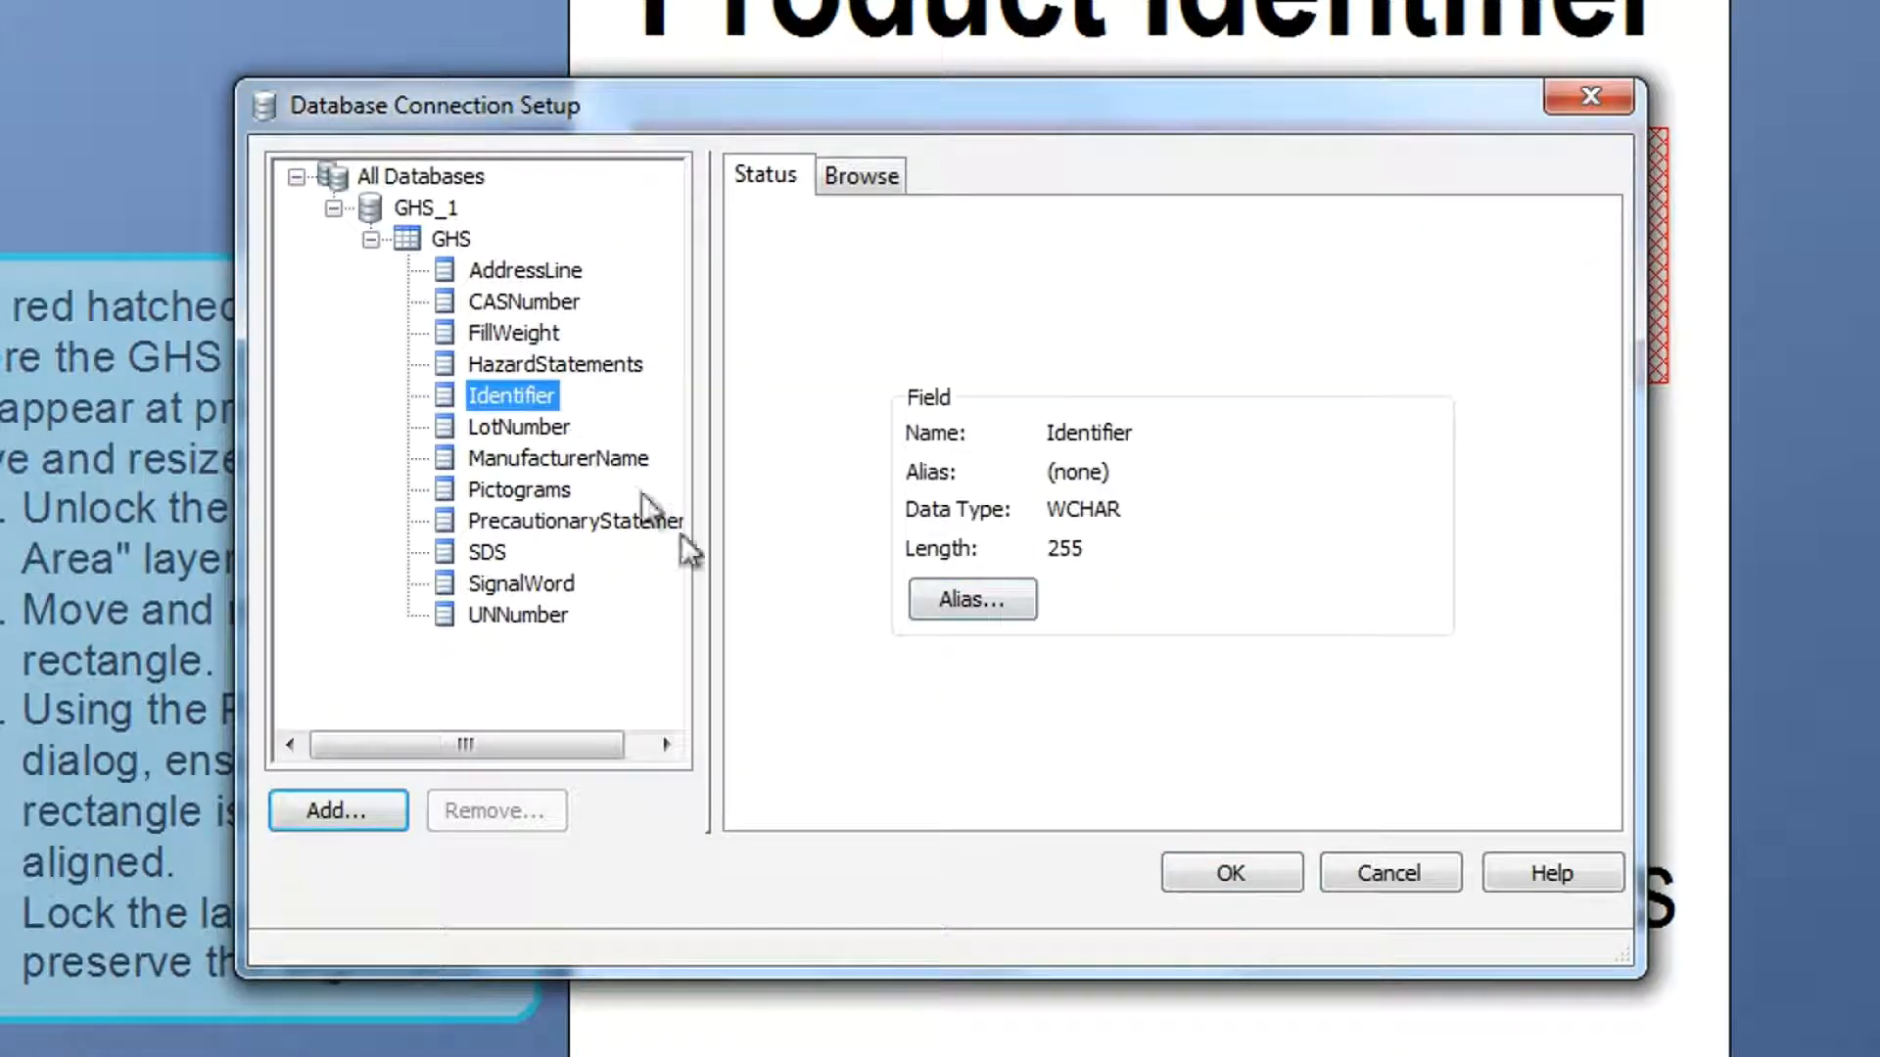
left_click(1015, 619)
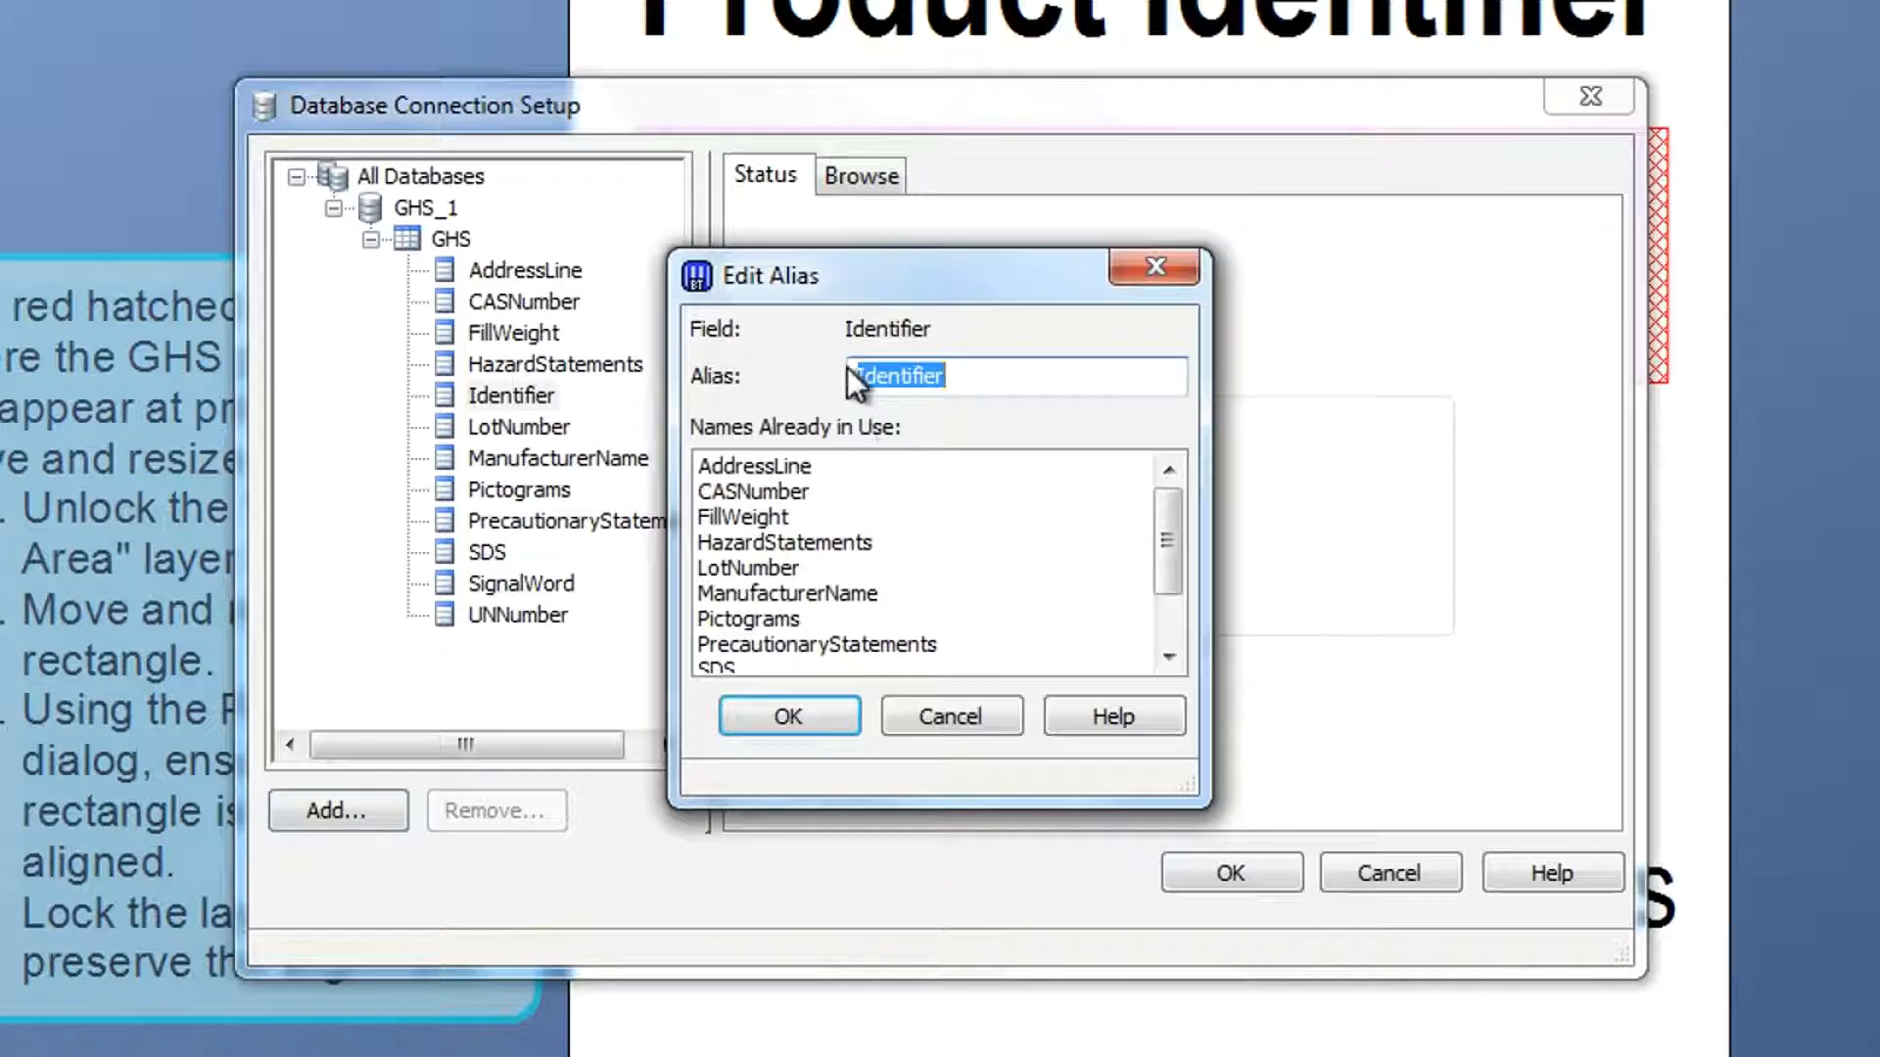
left_click(855, 376)
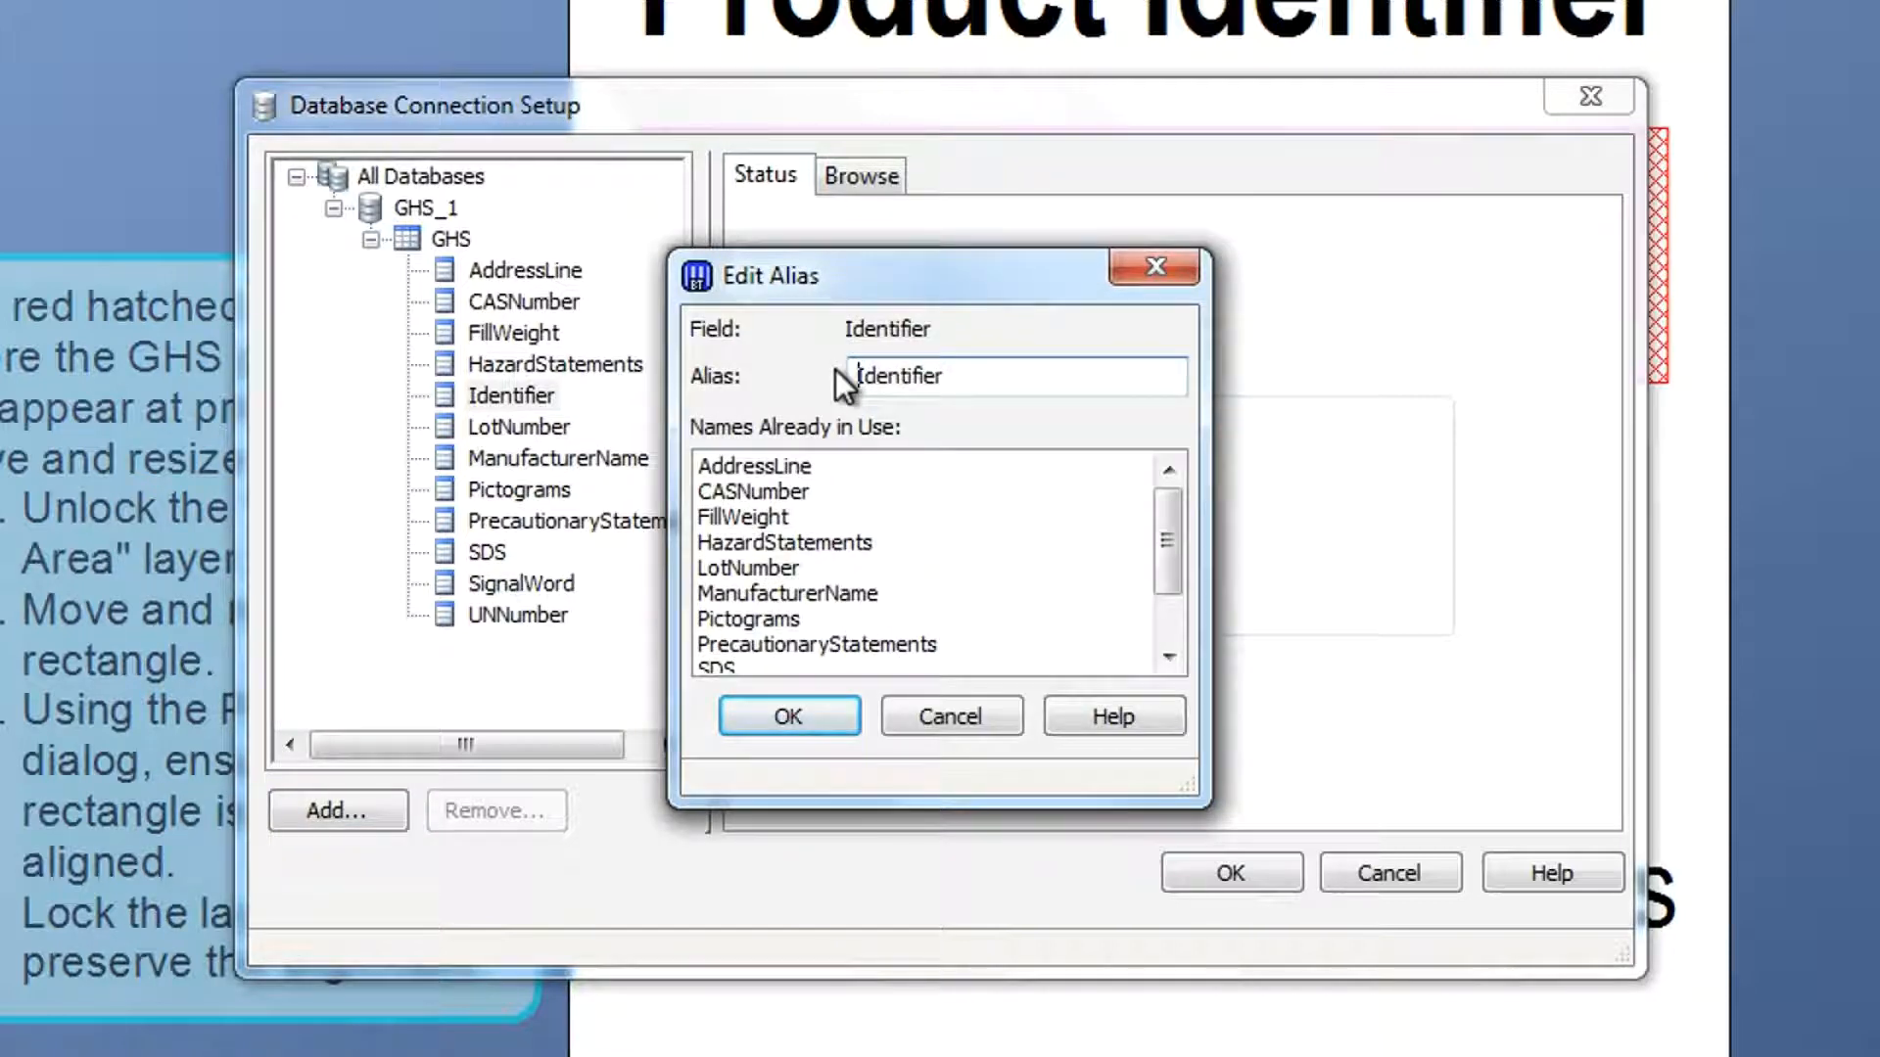
type("Product")
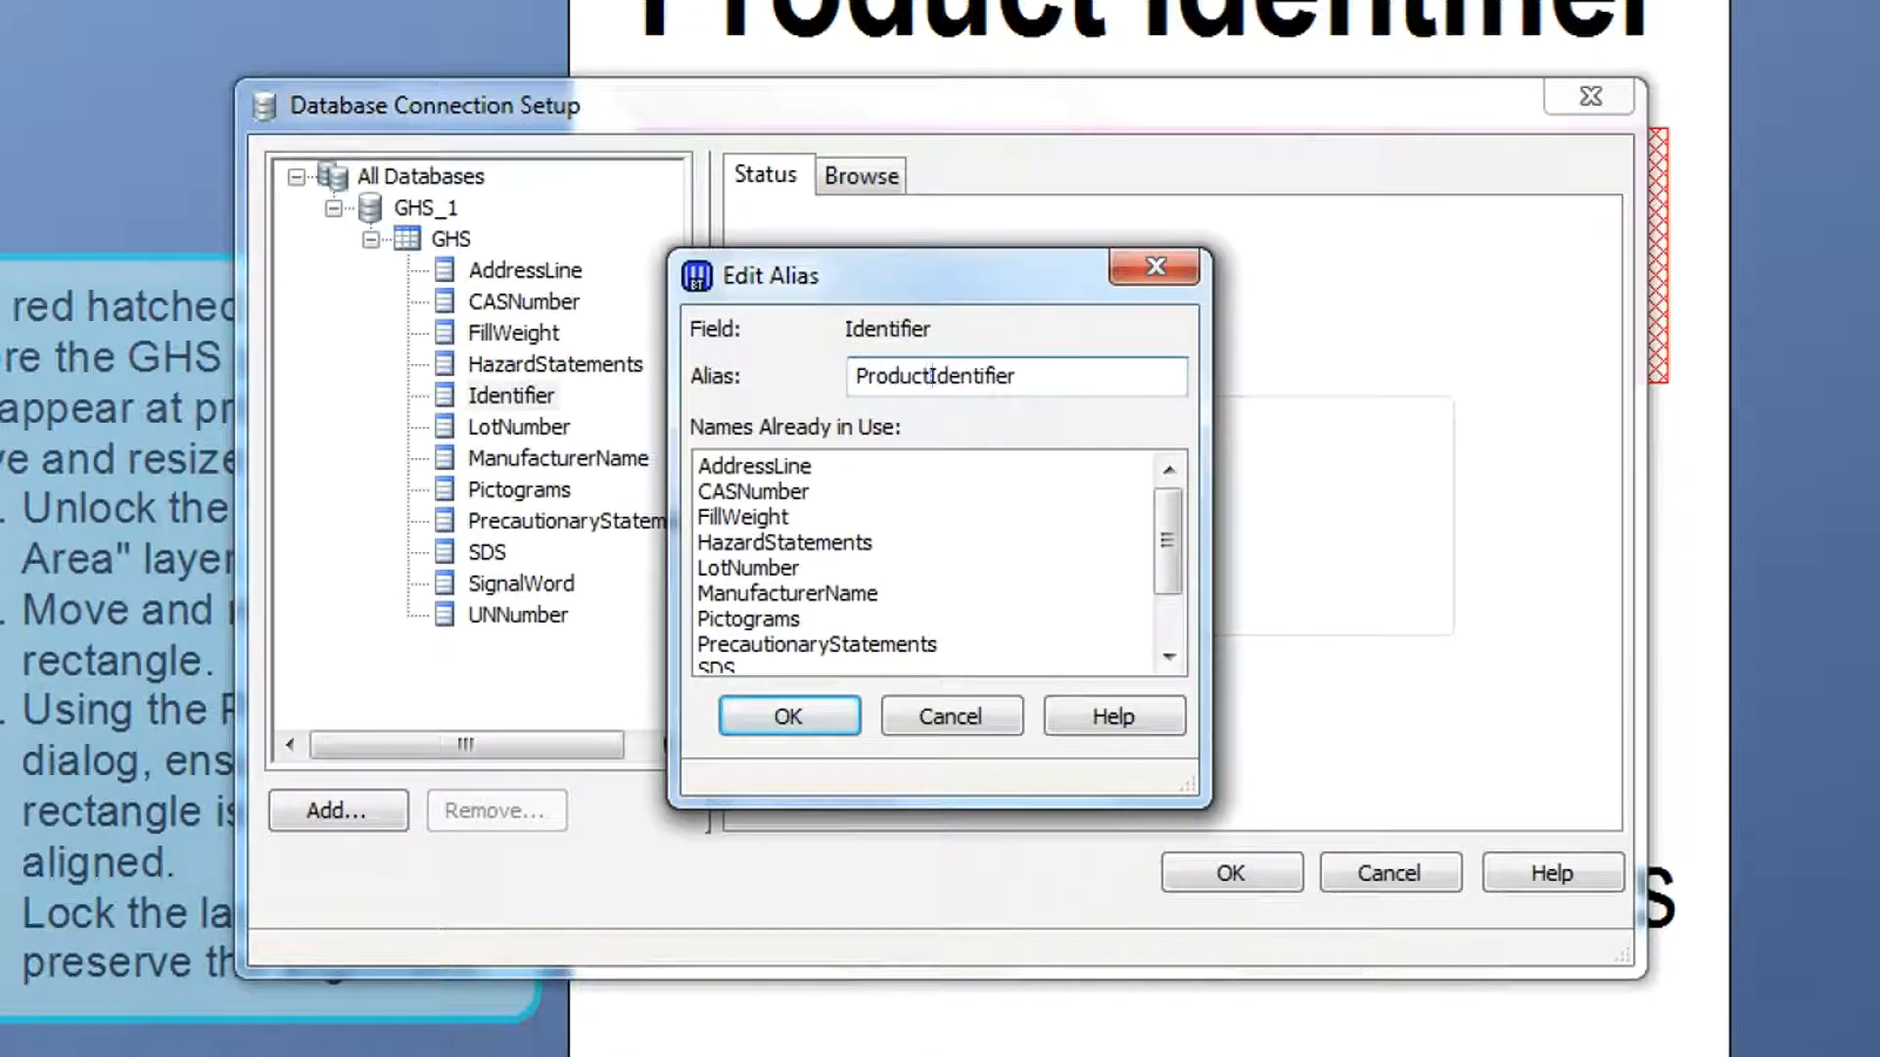
left_click(826, 708)
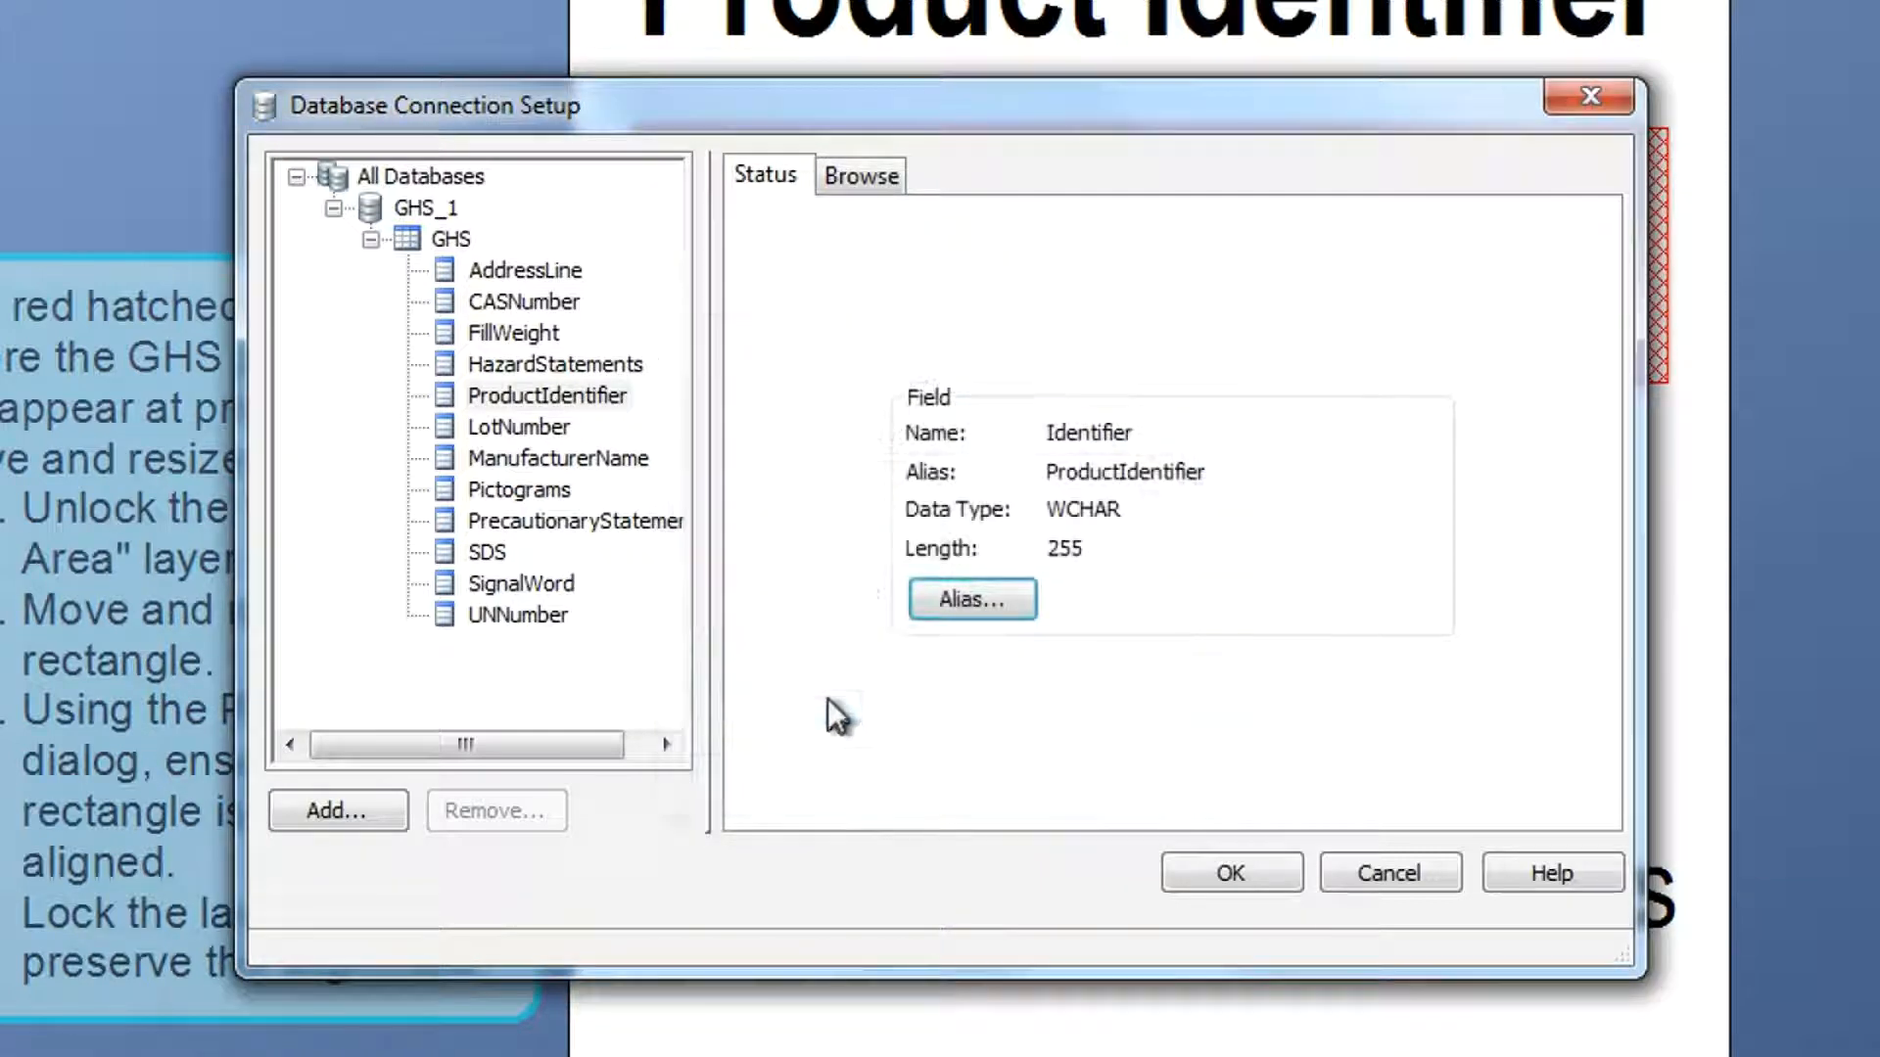
Give the SDS field the alias SupplementalInformation and apply the database connection setup.
left_click(486, 553)
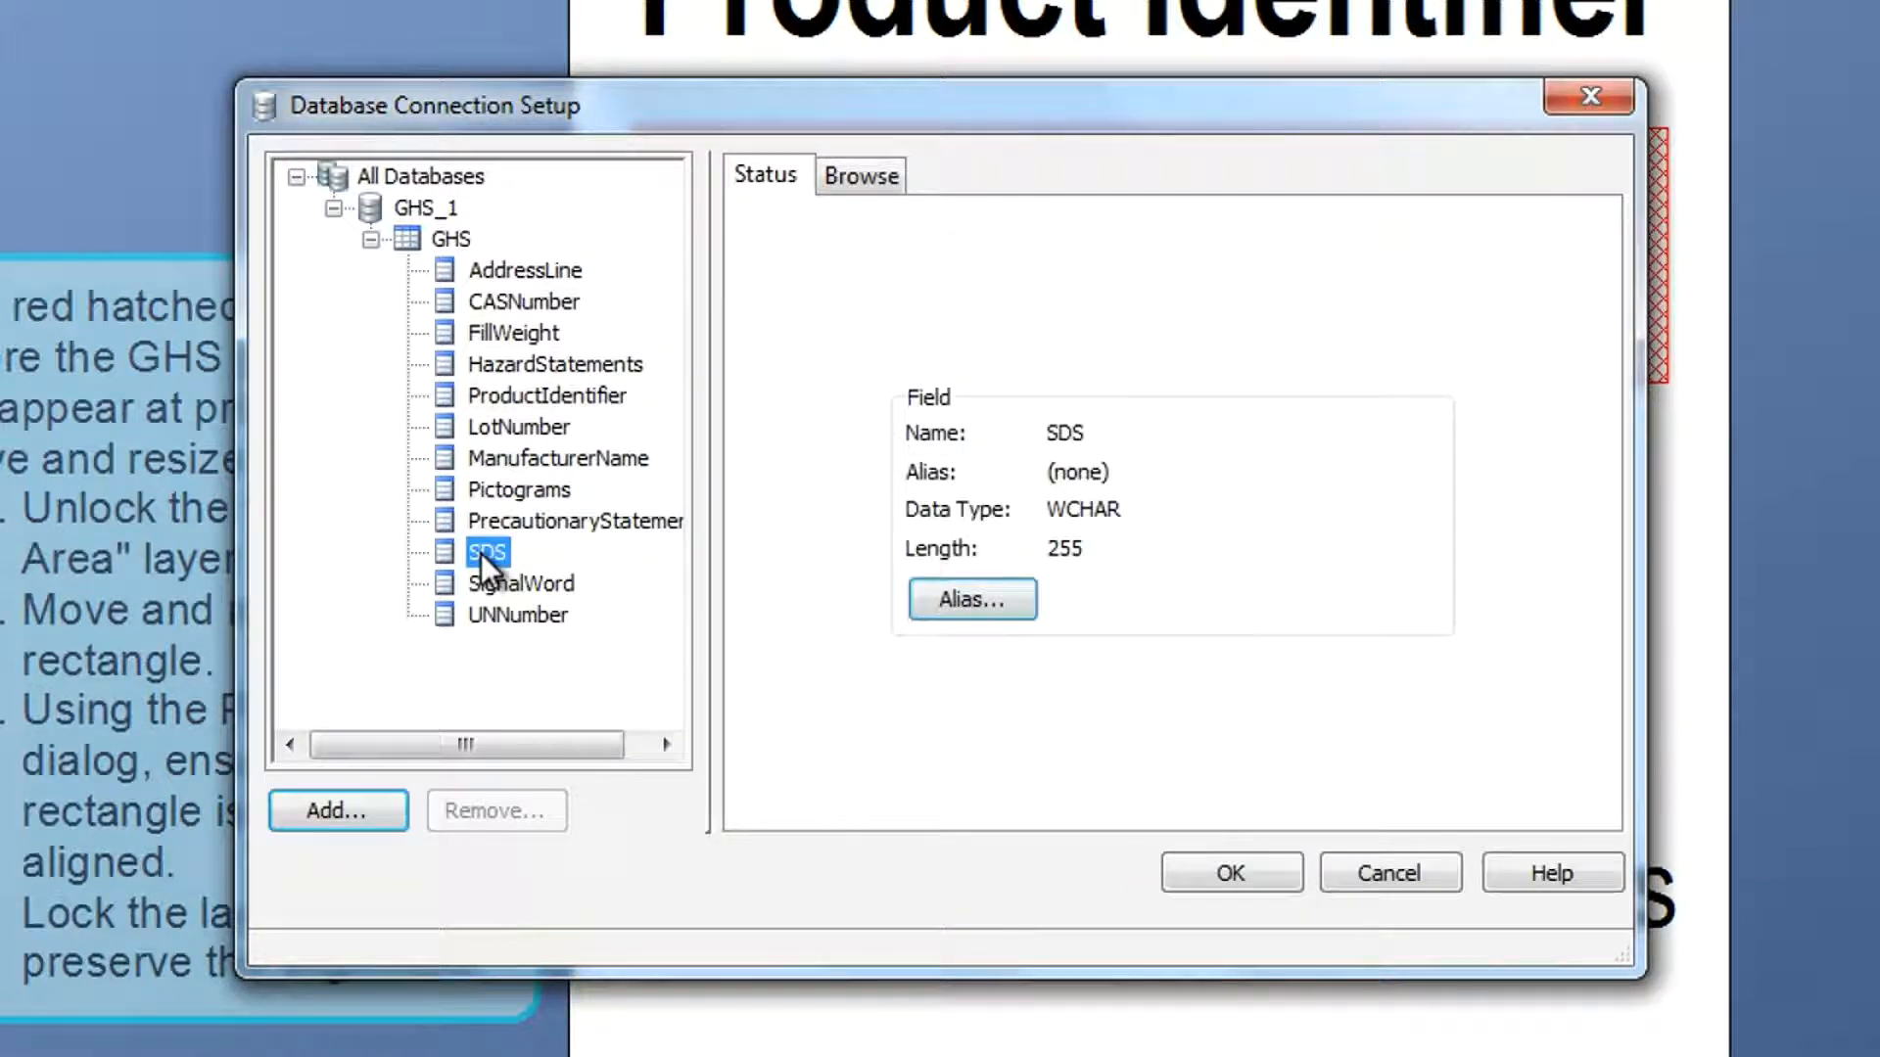
left_click(979, 607)
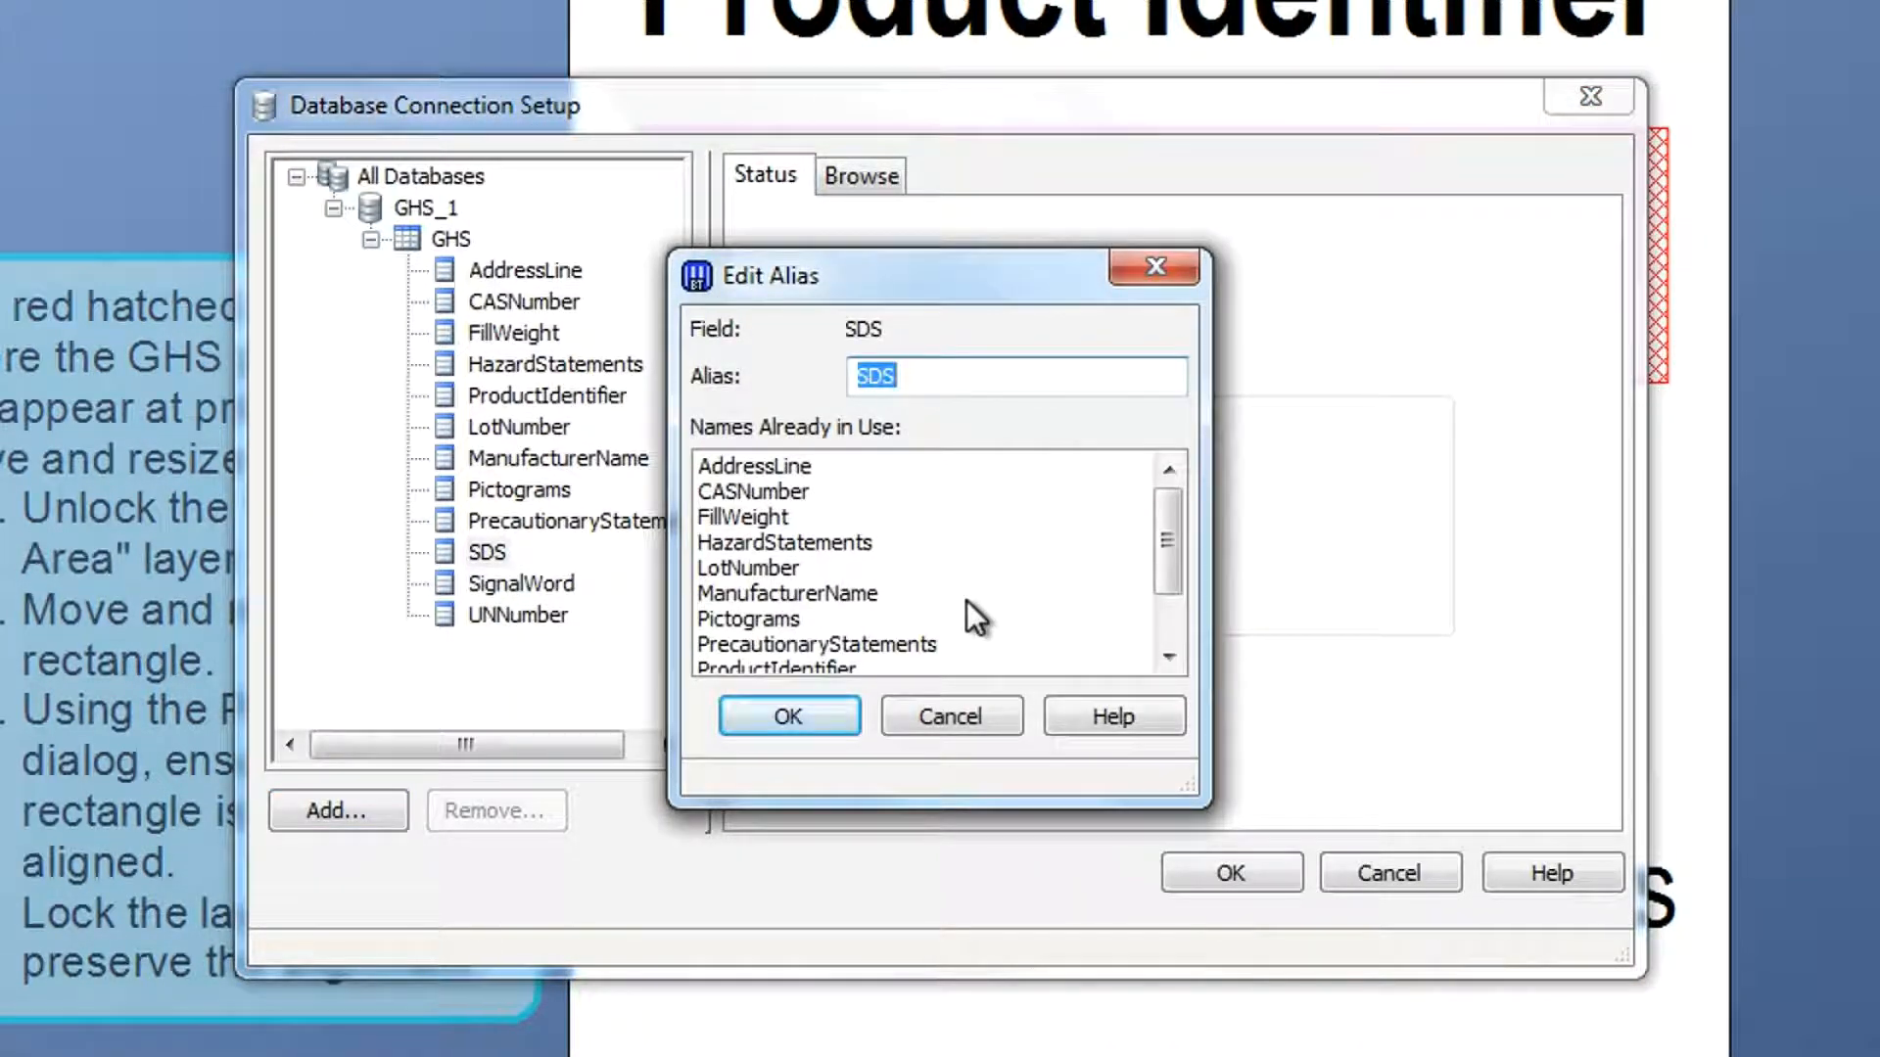
type("Supplem")
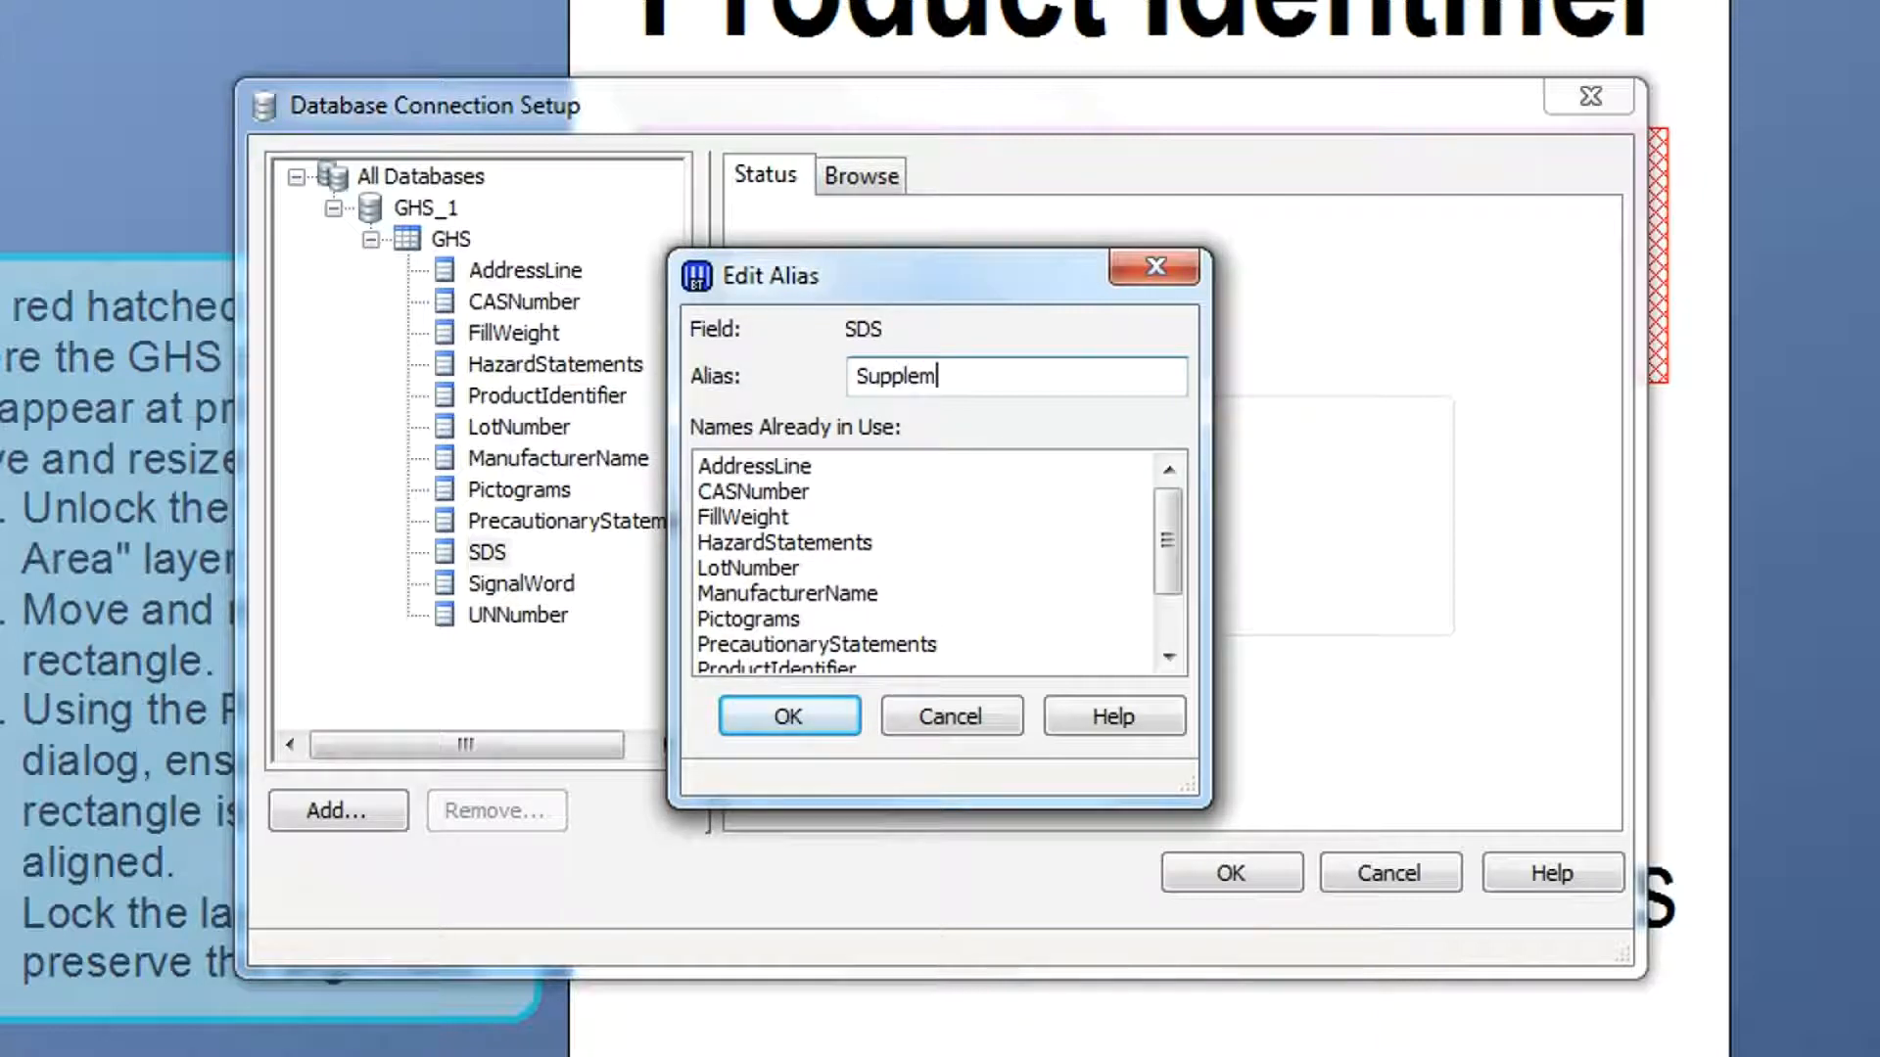
type("entalInformation")
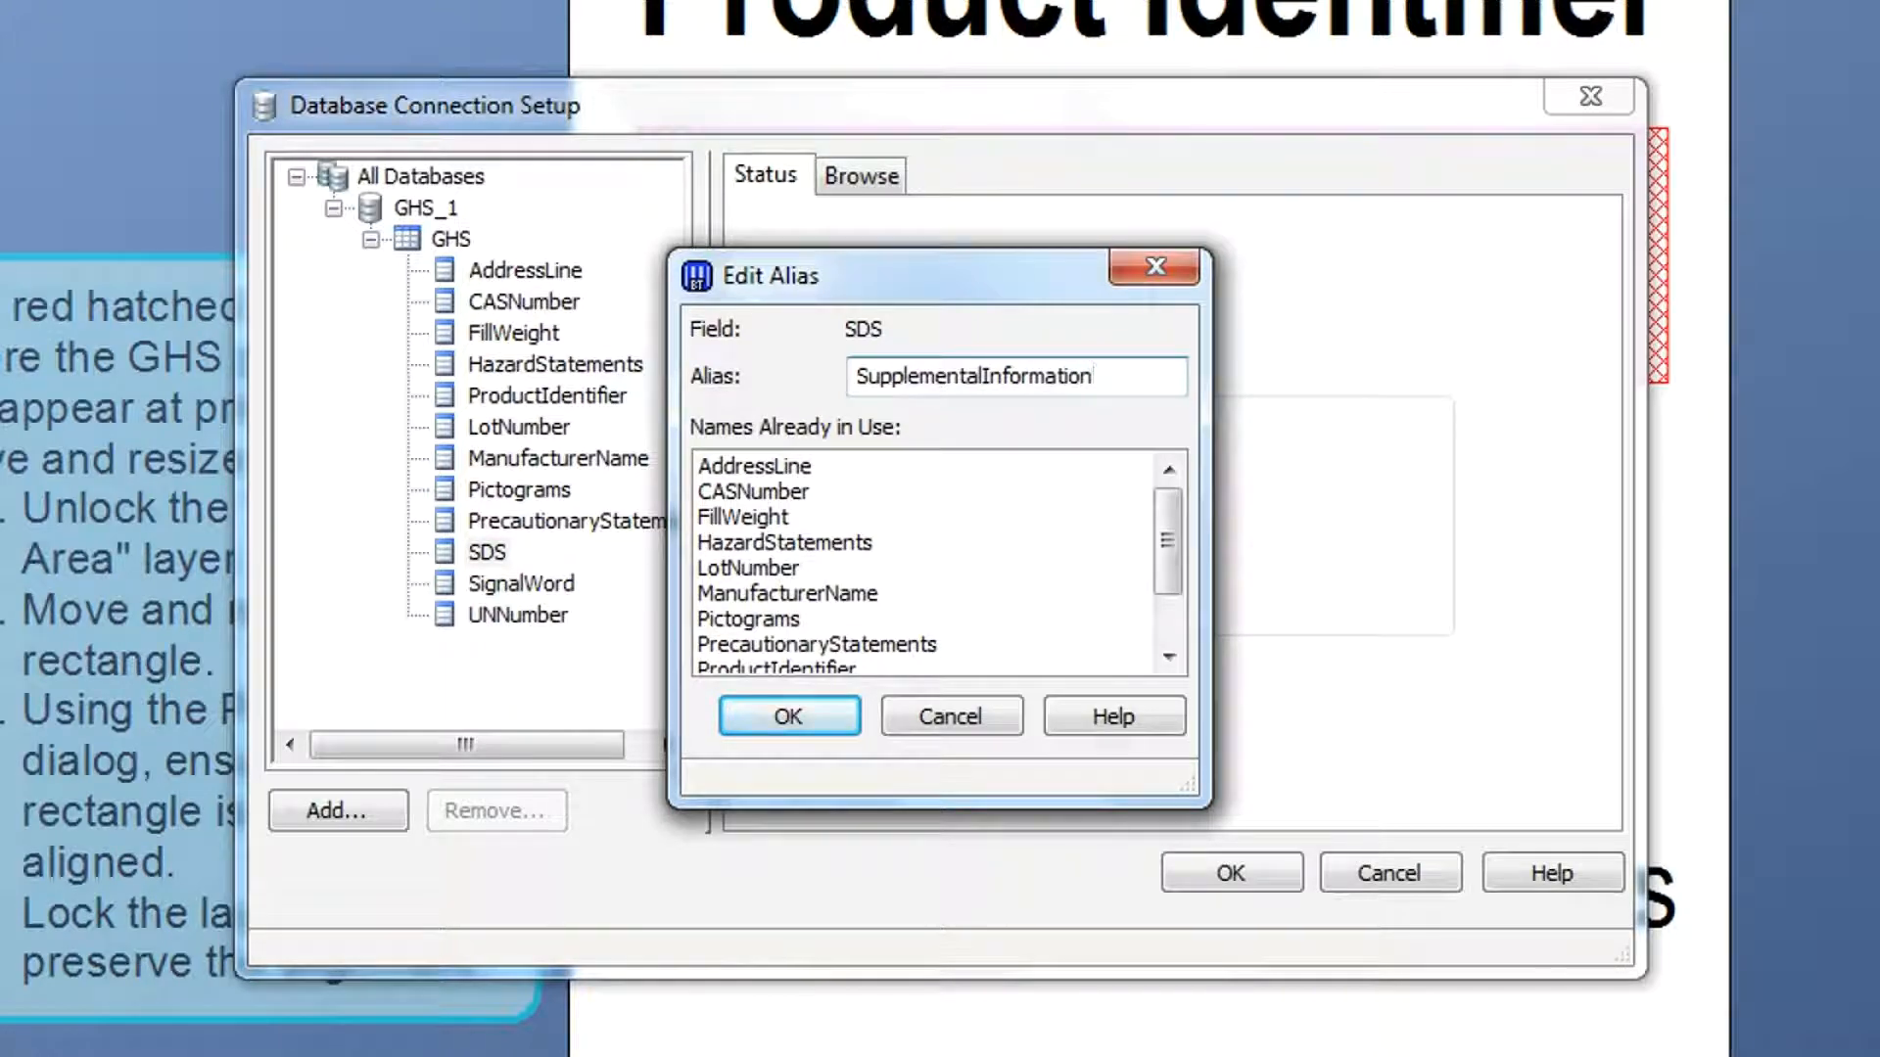
left_click(765, 709)
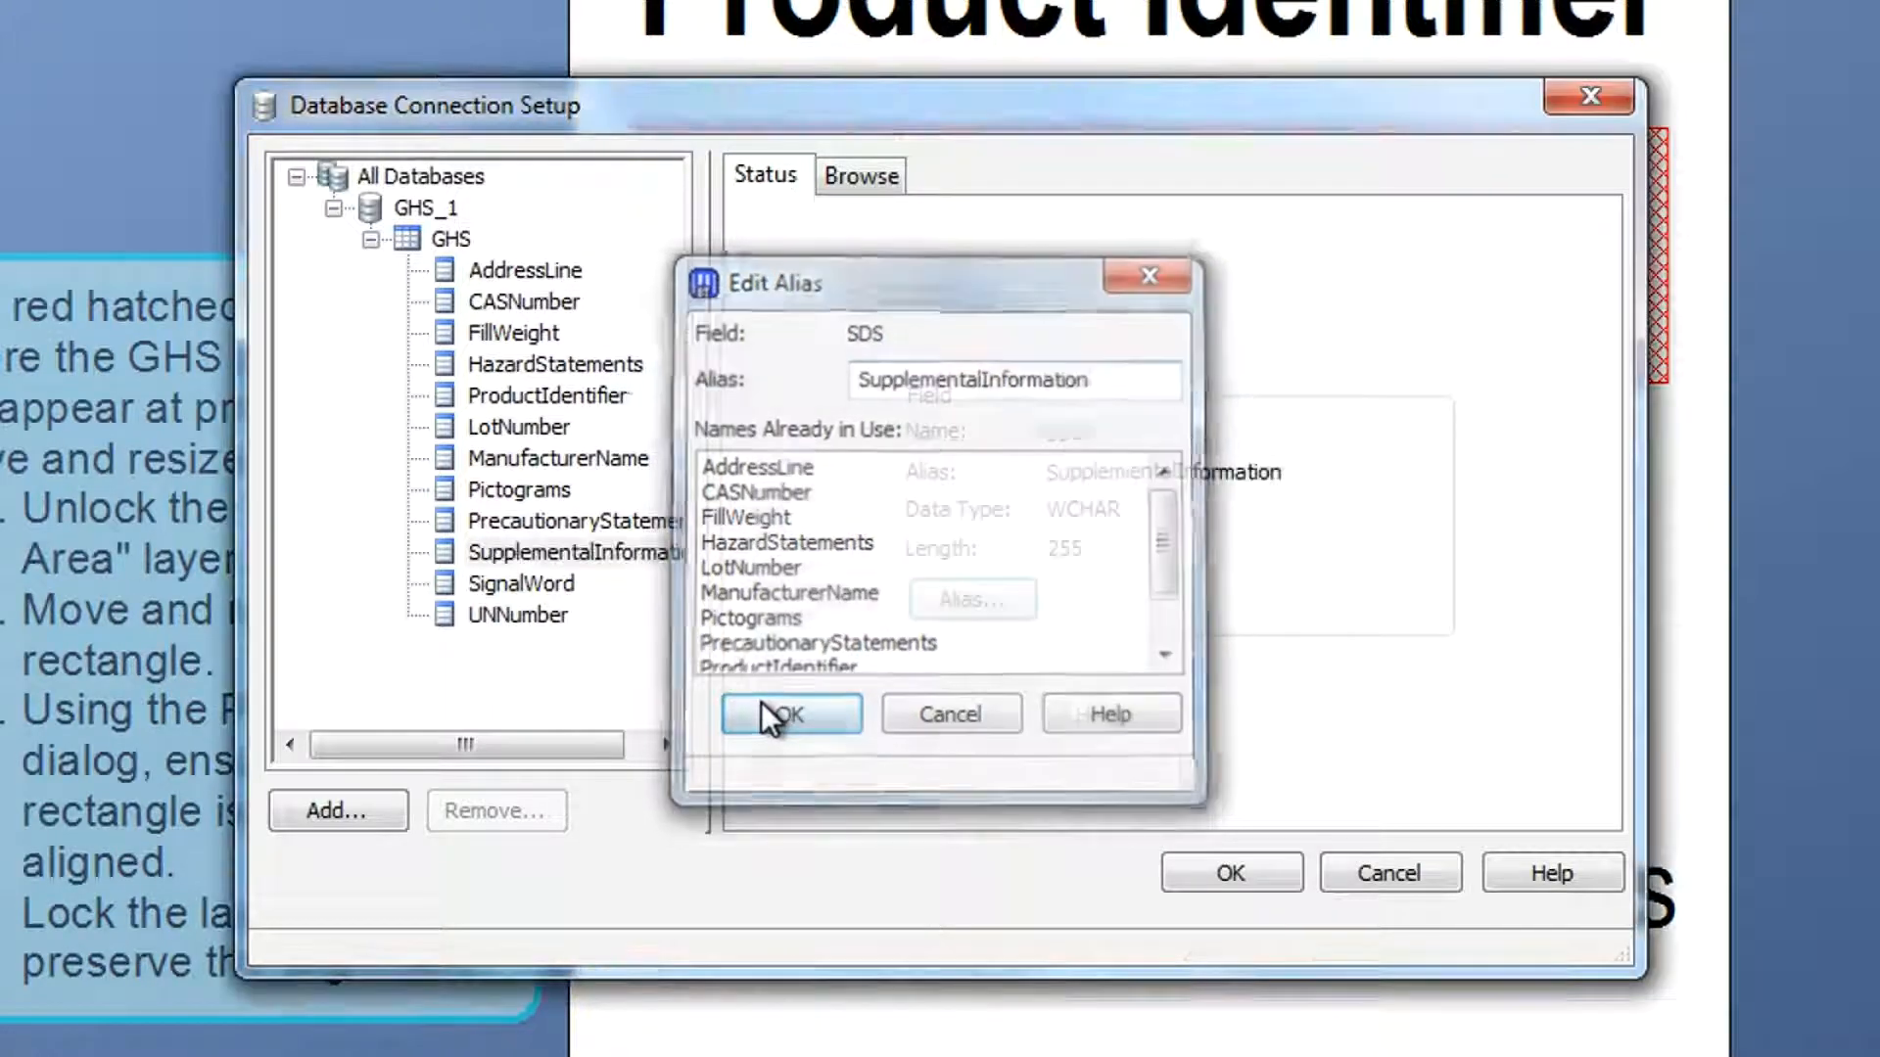
left_click(1244, 878)
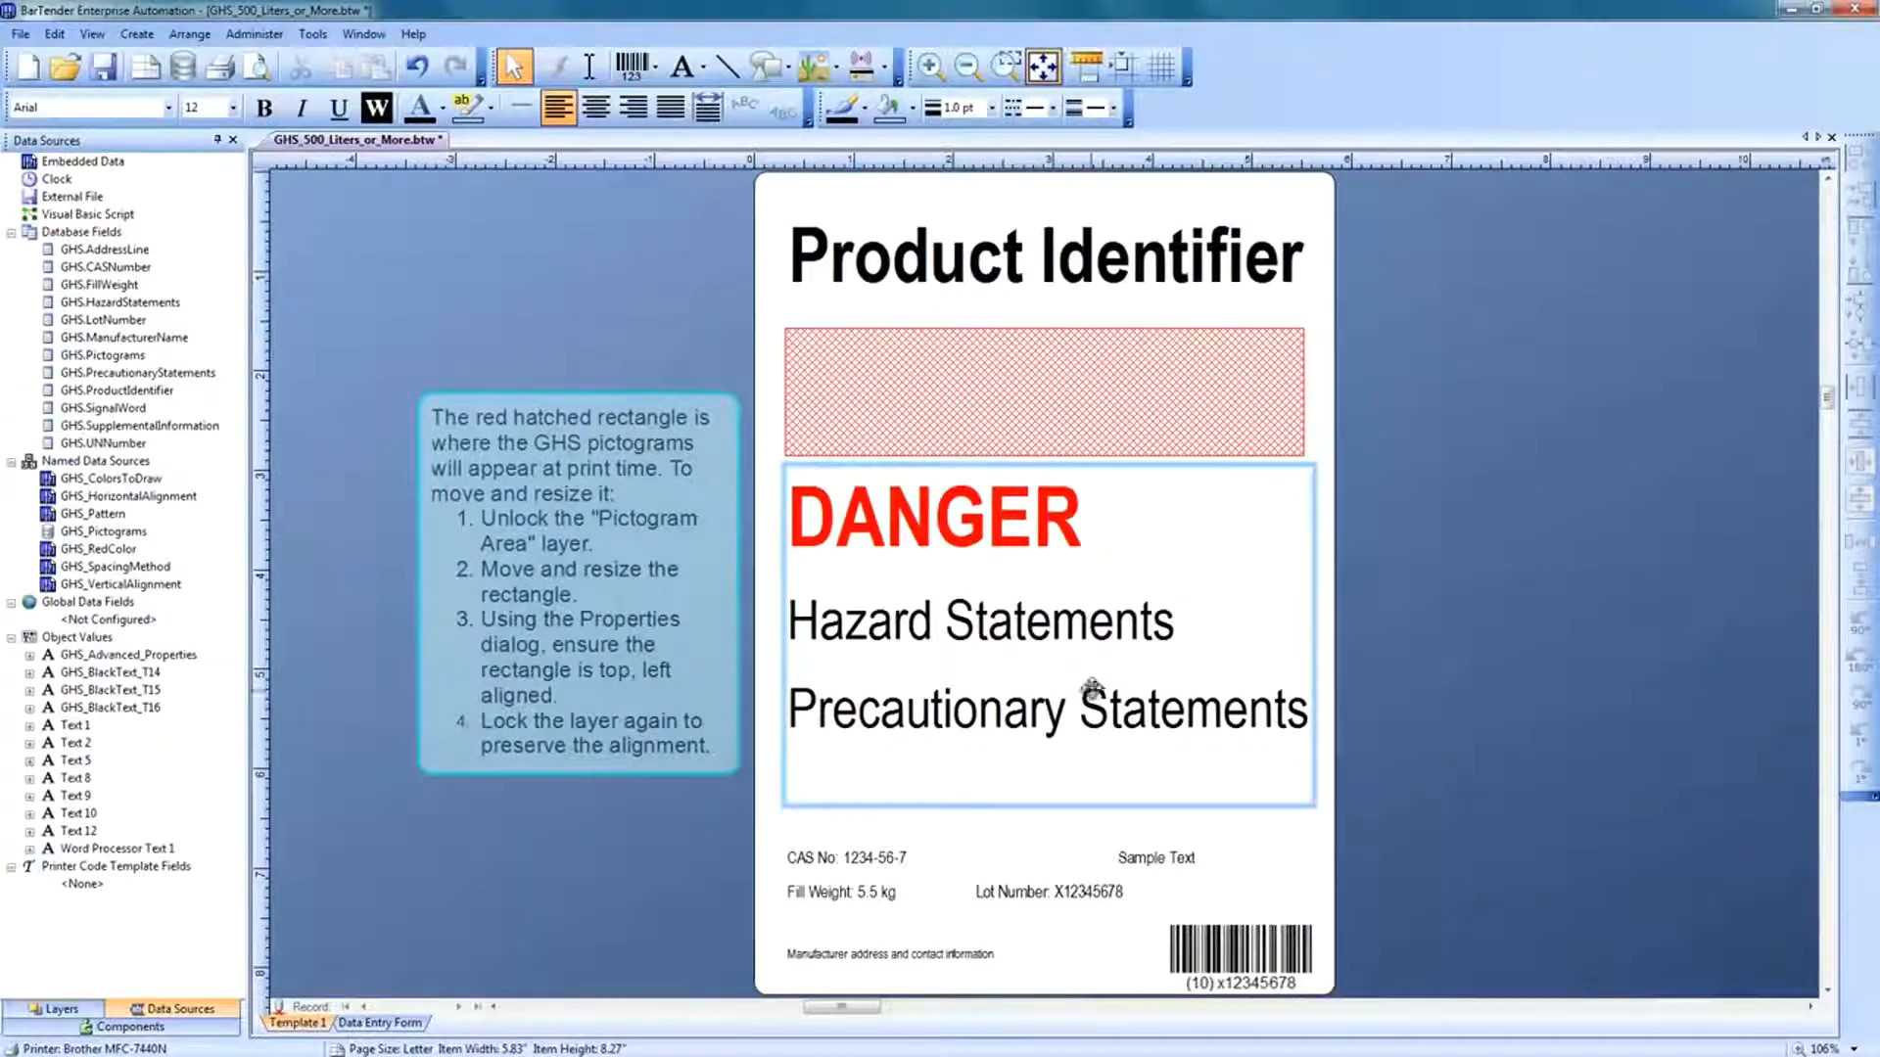
Shrink the DANGER and statements text block to about 5.25 by 1.92 inches and move Product Identifier between it and the hatched rectangle.
left_click(1070, 471)
left_click_drag(1049, 466, 1049, 579)
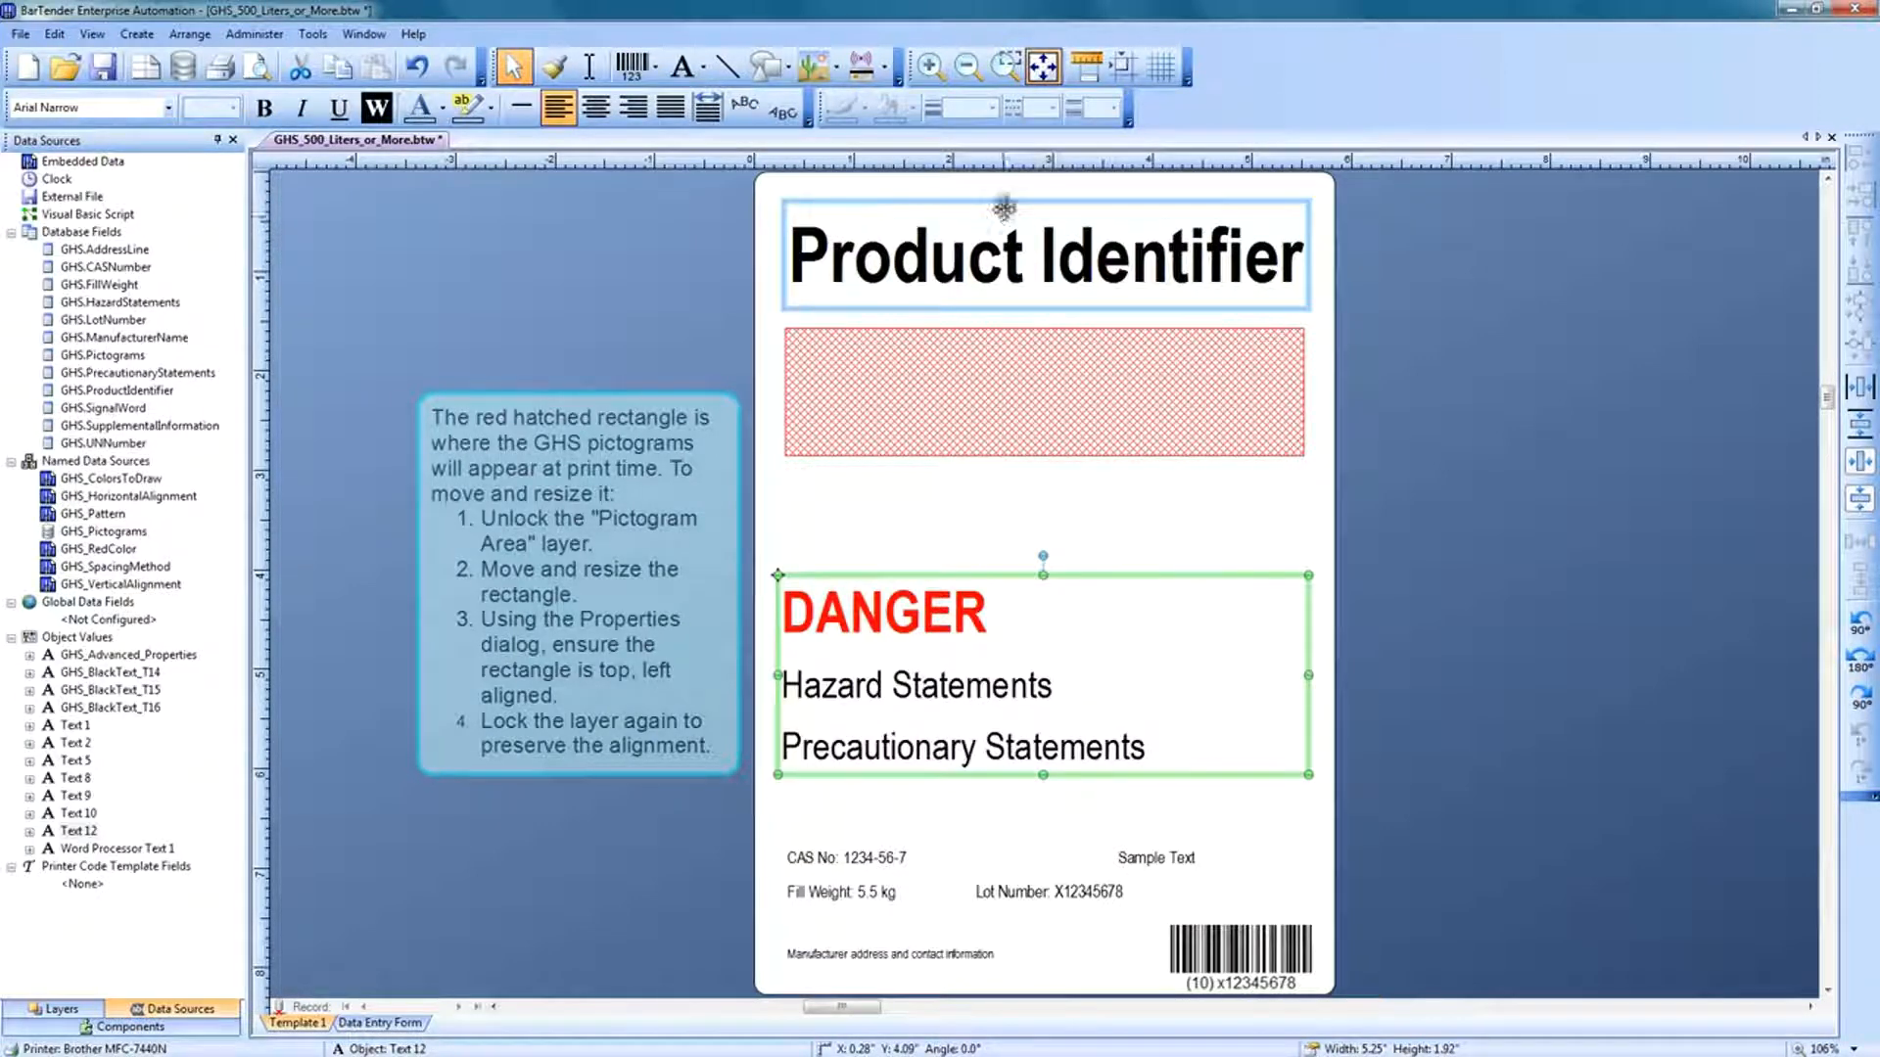
left_click_drag(999, 200, 995, 468)
Move the CAS No and Fill Weight texts up slightly and place the Lot Number text directly beneath Fill Weight.
left_click_drag(832, 848, 820, 837)
left_click_drag(818, 891, 817, 851)
left_click_drag(1006, 891, 835, 890)
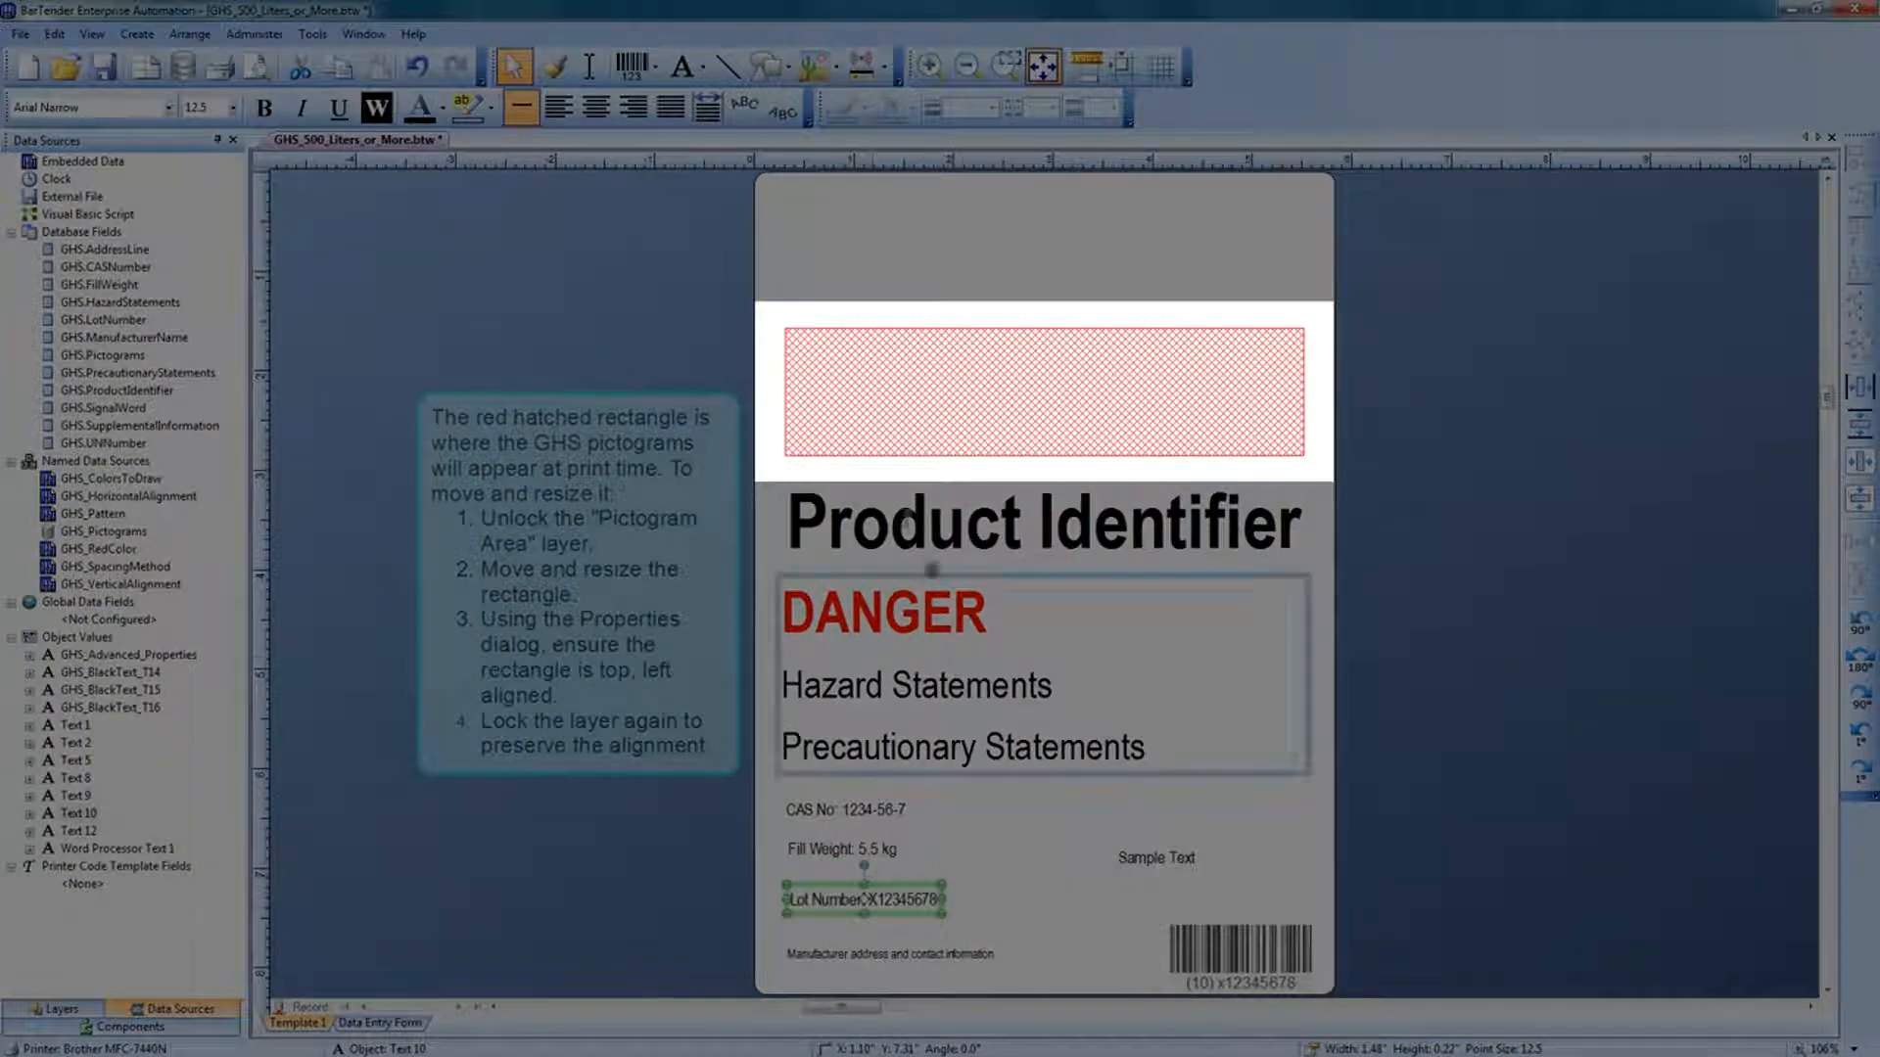
Try to move the red hatched pictogram rectangle and display the template's layers.
mouse_move(823, 360)
left_mouse_down()
mouse_move(915, 415)
mouse_move(1064, 405)
mouse_move(1148, 432)
left_mouse_up()
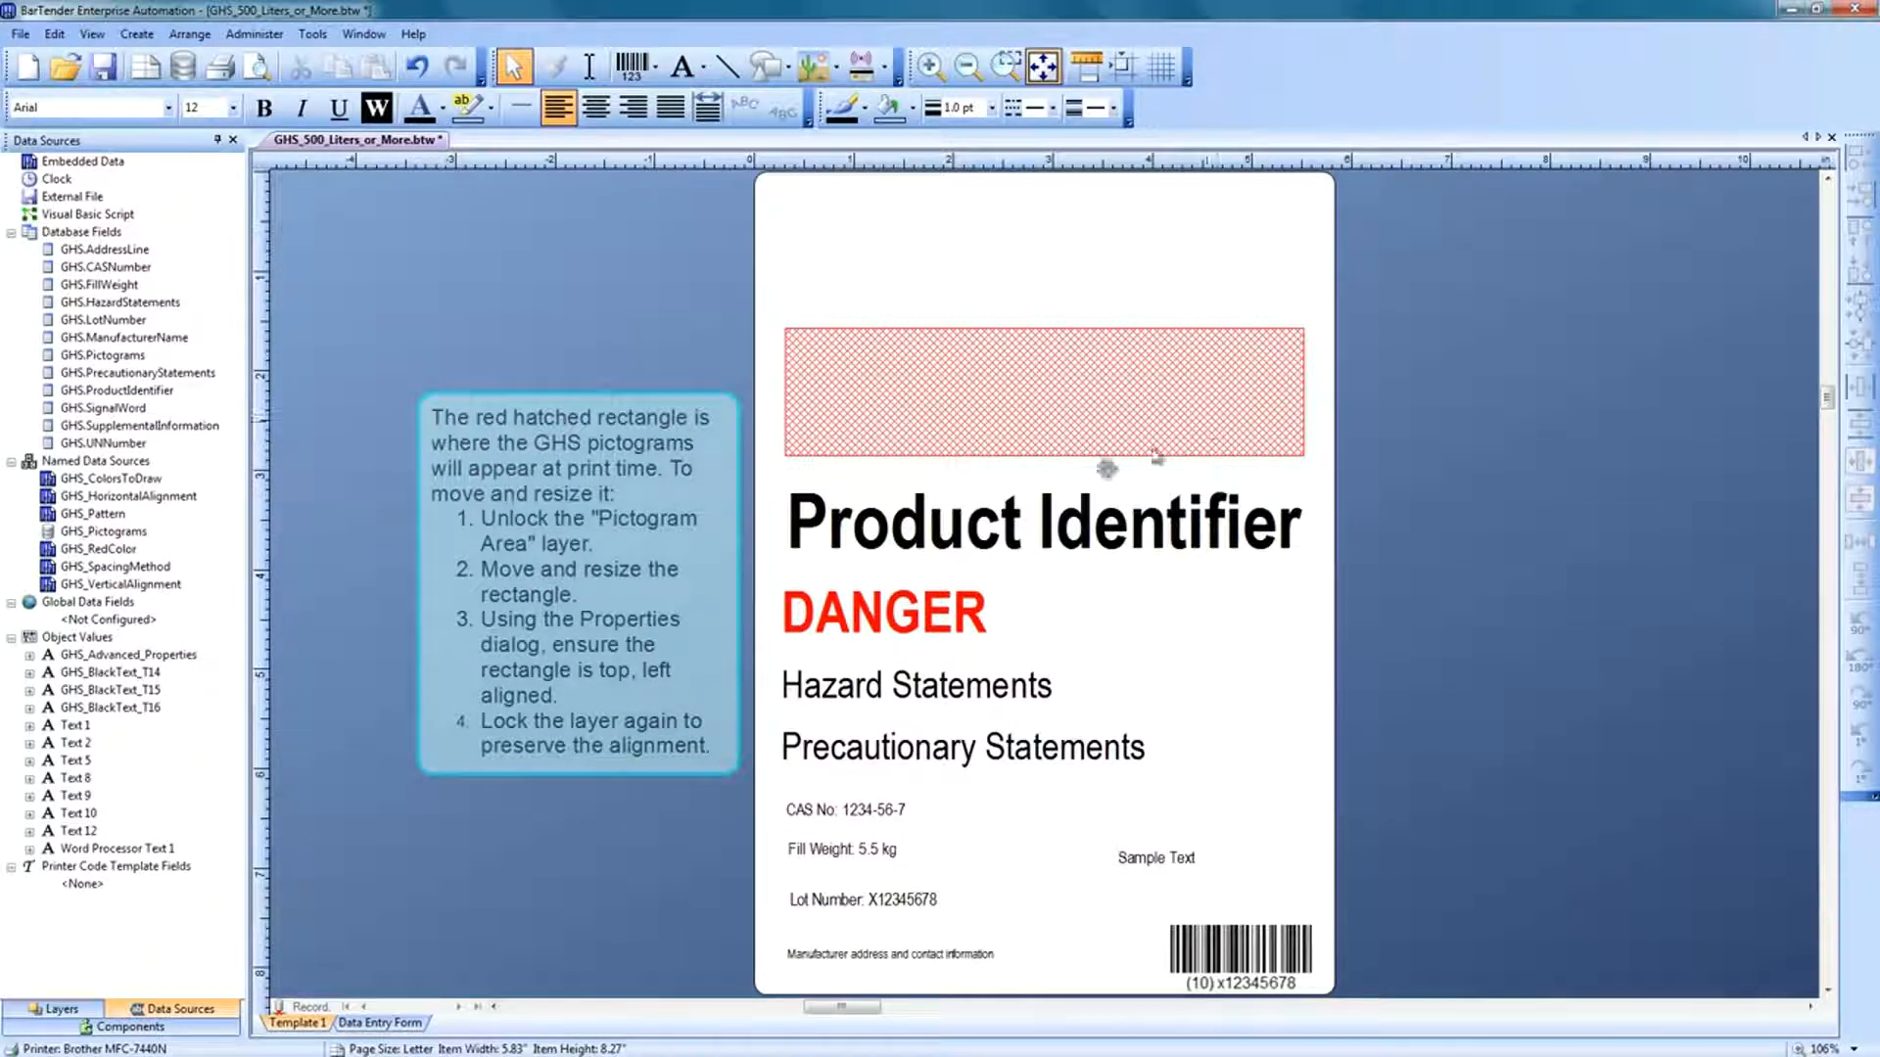
left_click(59, 1009)
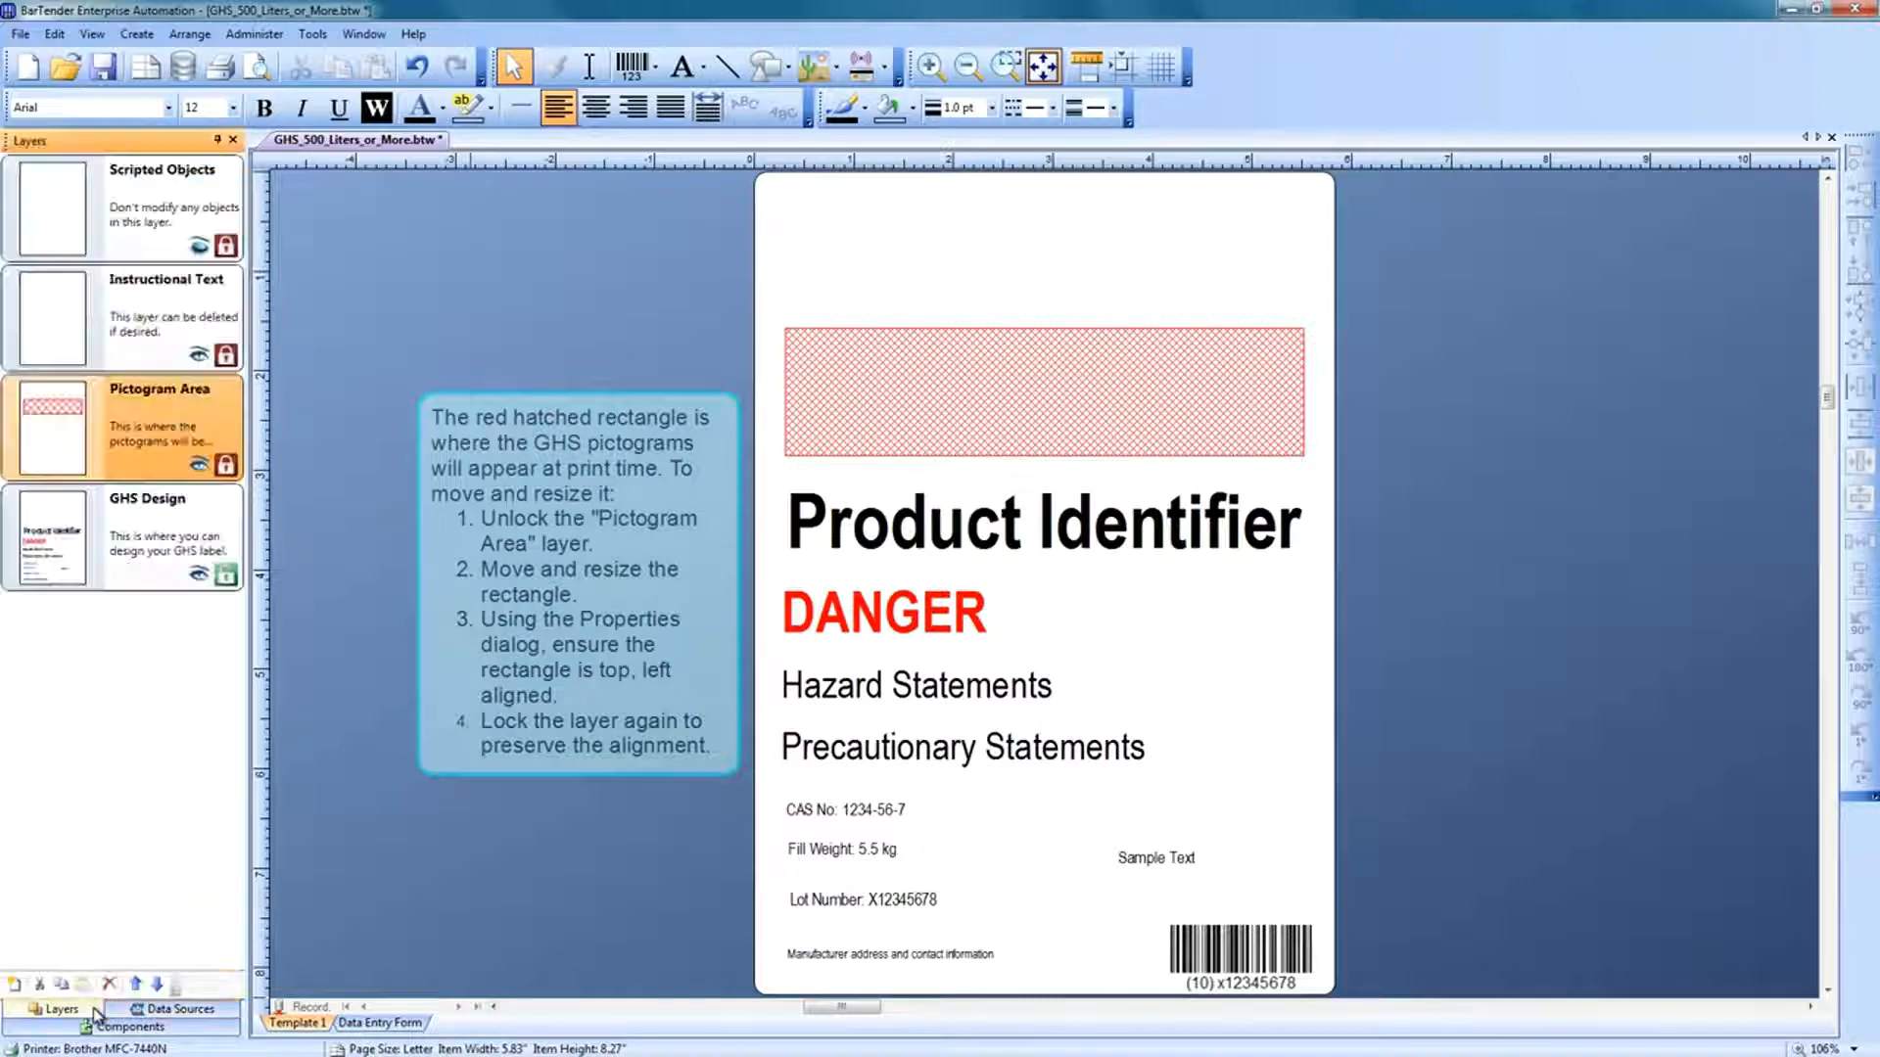